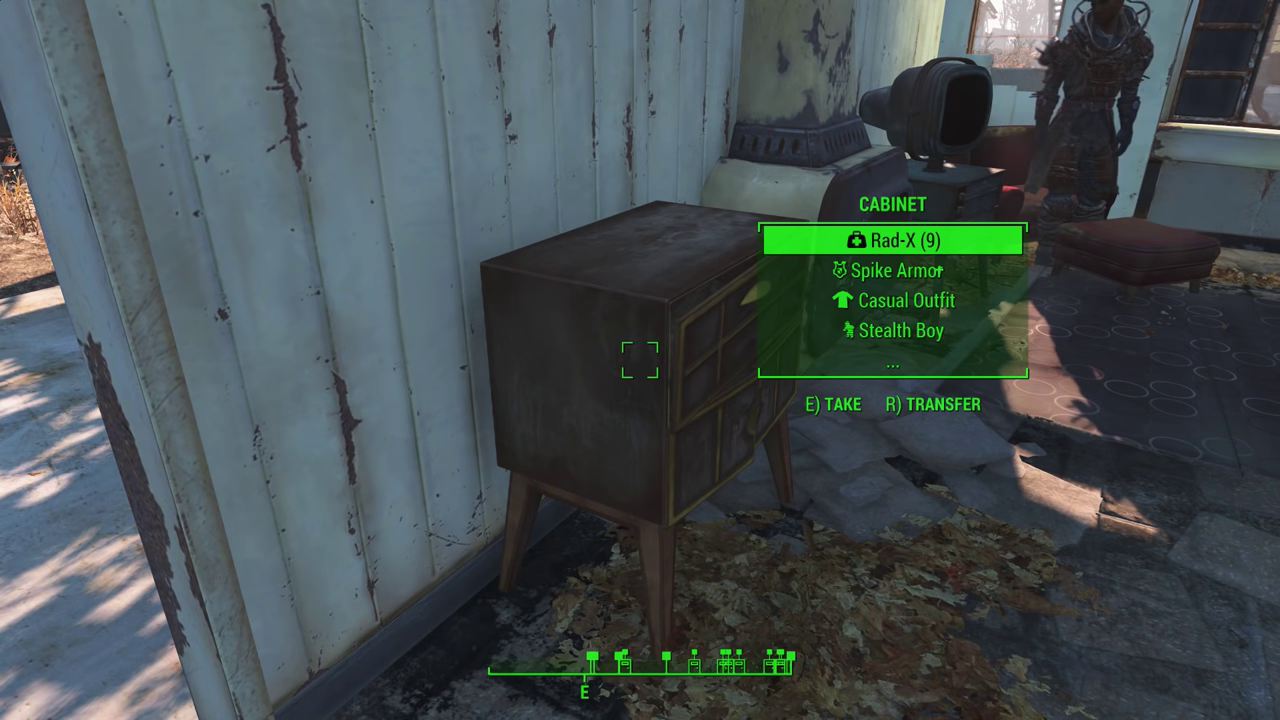
Scroll through the cabinet's items, then raise the Pip-Boy showing the Weapons list
{"action": "scroll", "coordinate": [893, 300], "scroll_direction": "down", "scroll_amount": 7}
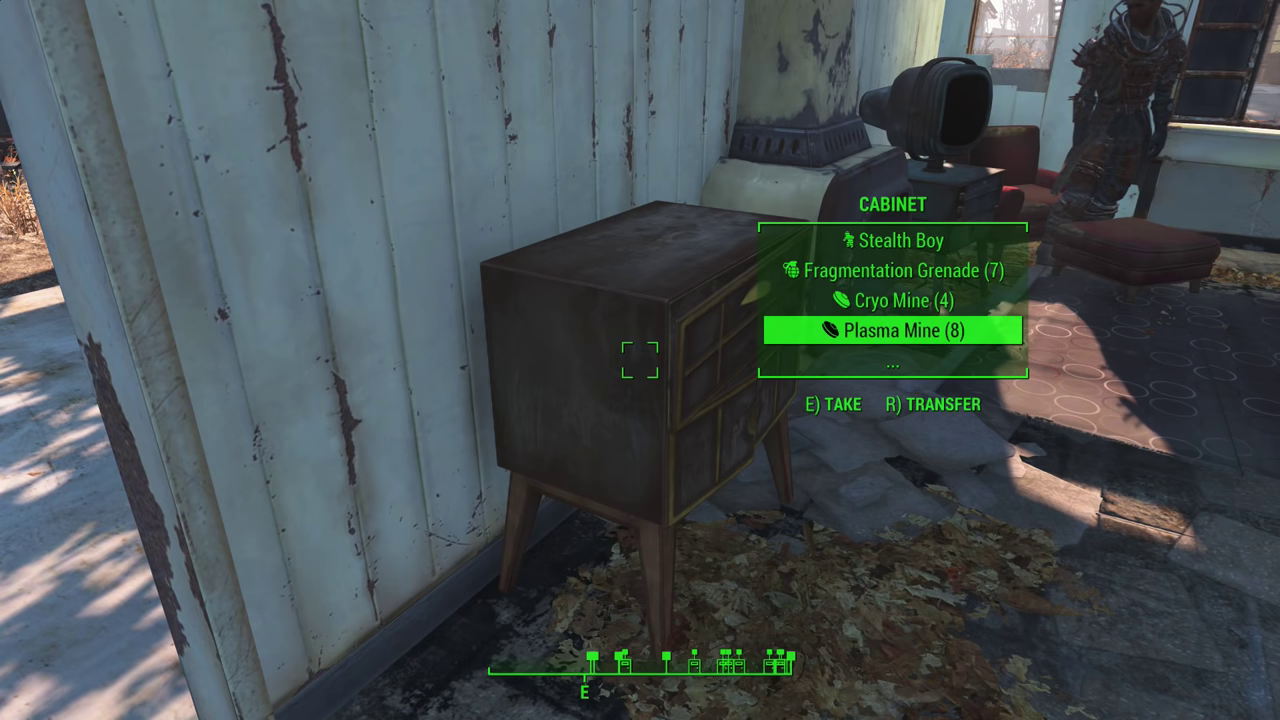
{"action": "scroll", "coordinate": [893, 300], "scroll_direction": "down", "scroll_amount": 4}
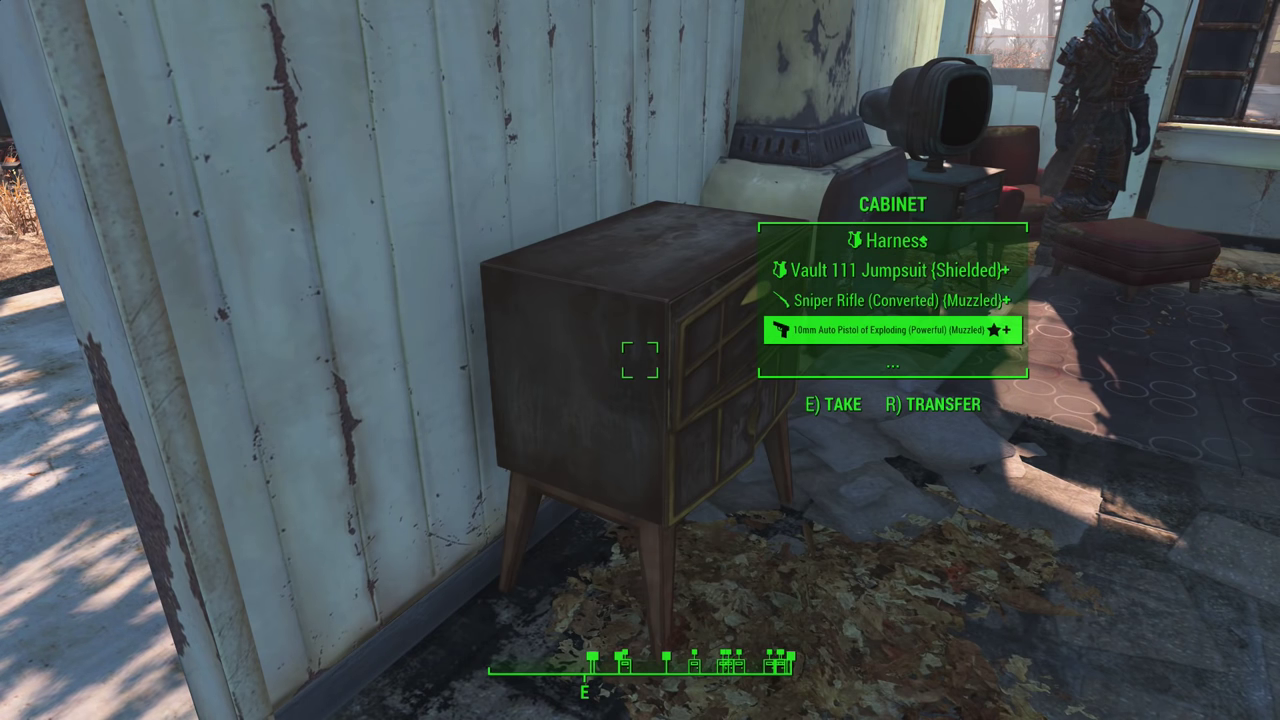
{"action": "scroll", "coordinate": [893, 300], "scroll_direction": "down", "scroll_amount": 2}
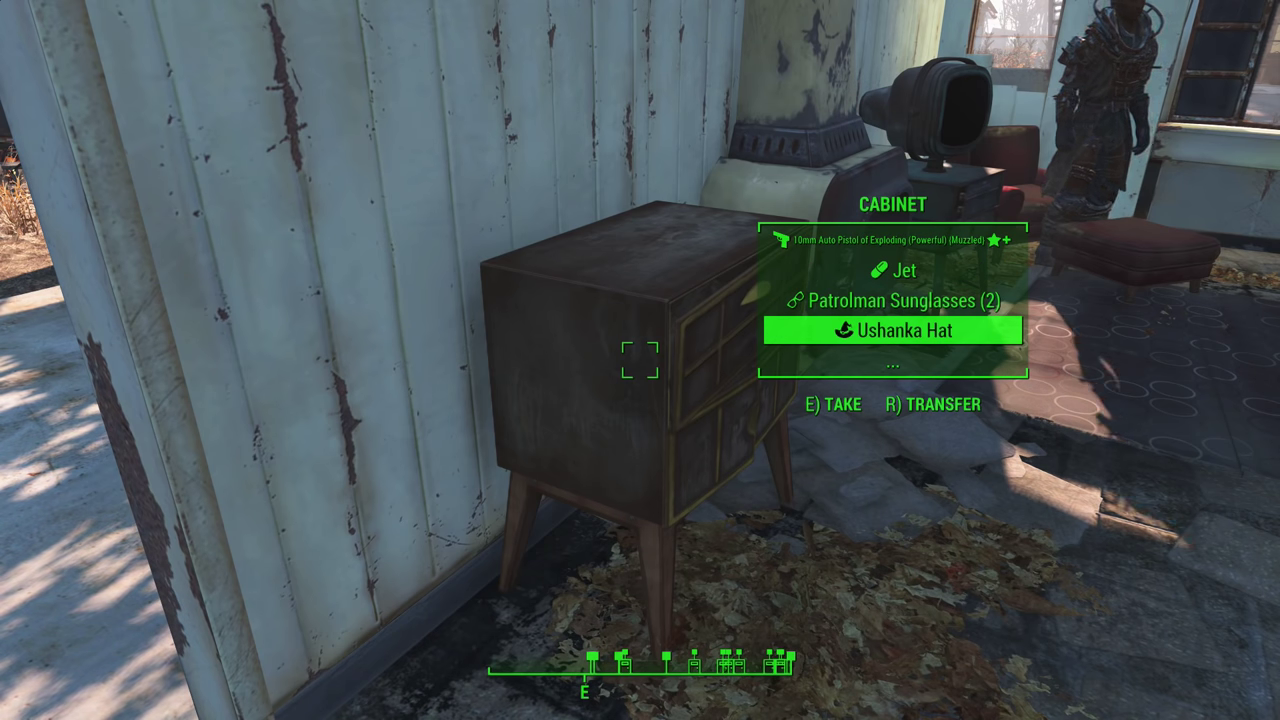
{"action": "key", "text": "Tab"}
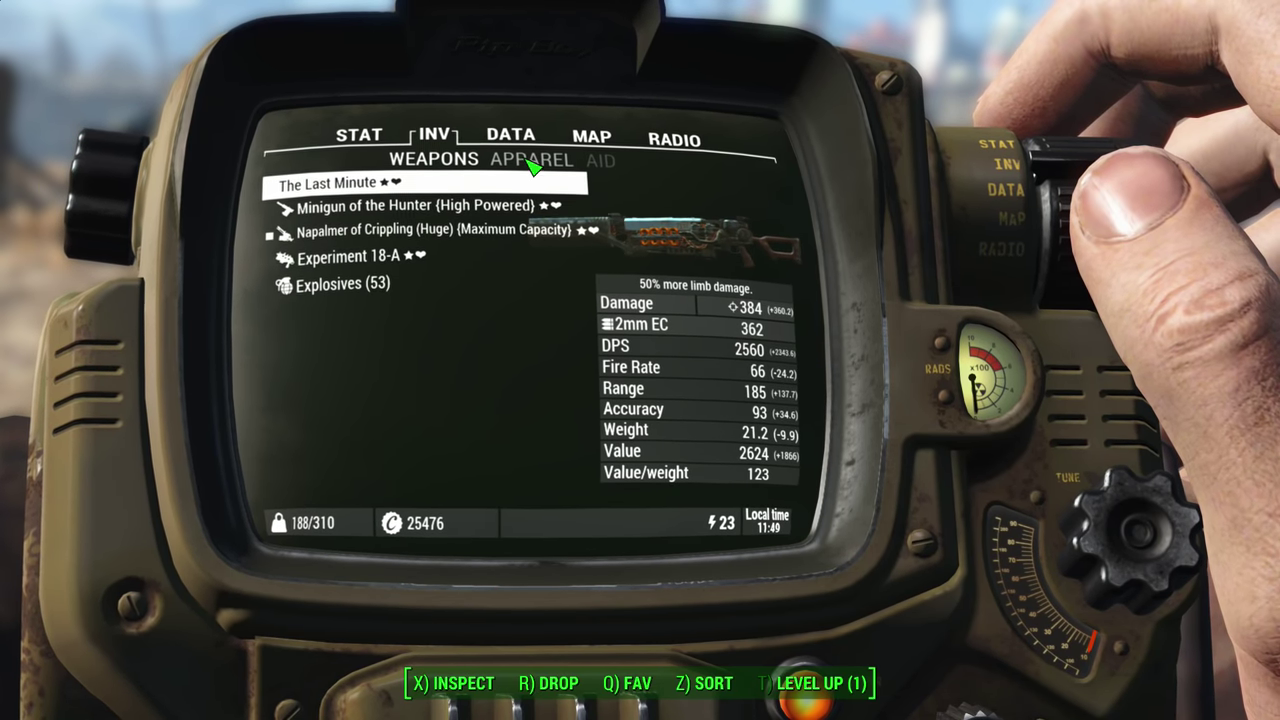
Check the Apparel, Aid, Misc, Junk and Ammo inventory lists, then put the Pip-Boy away
{"action": "left_click", "coordinate": [530, 160]}
{"action": "left_click", "coordinate": [486, 168]}
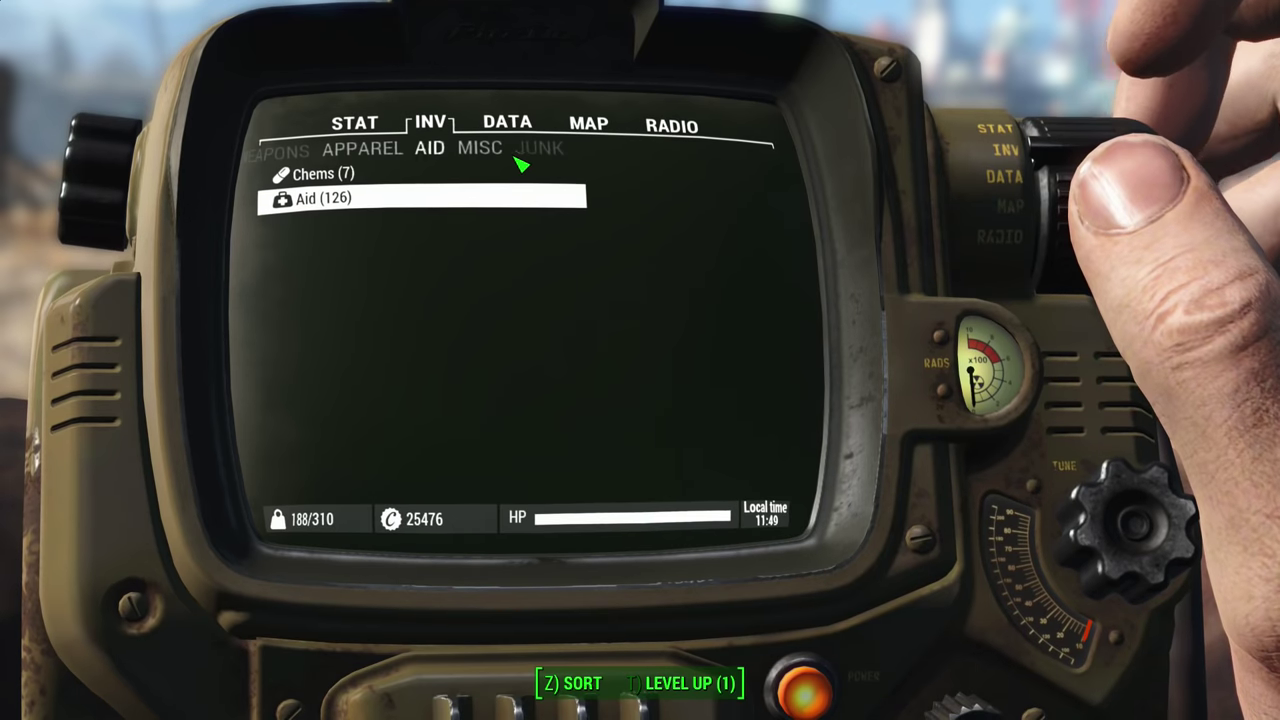
{"action": "left_click", "coordinate": [490, 160]}
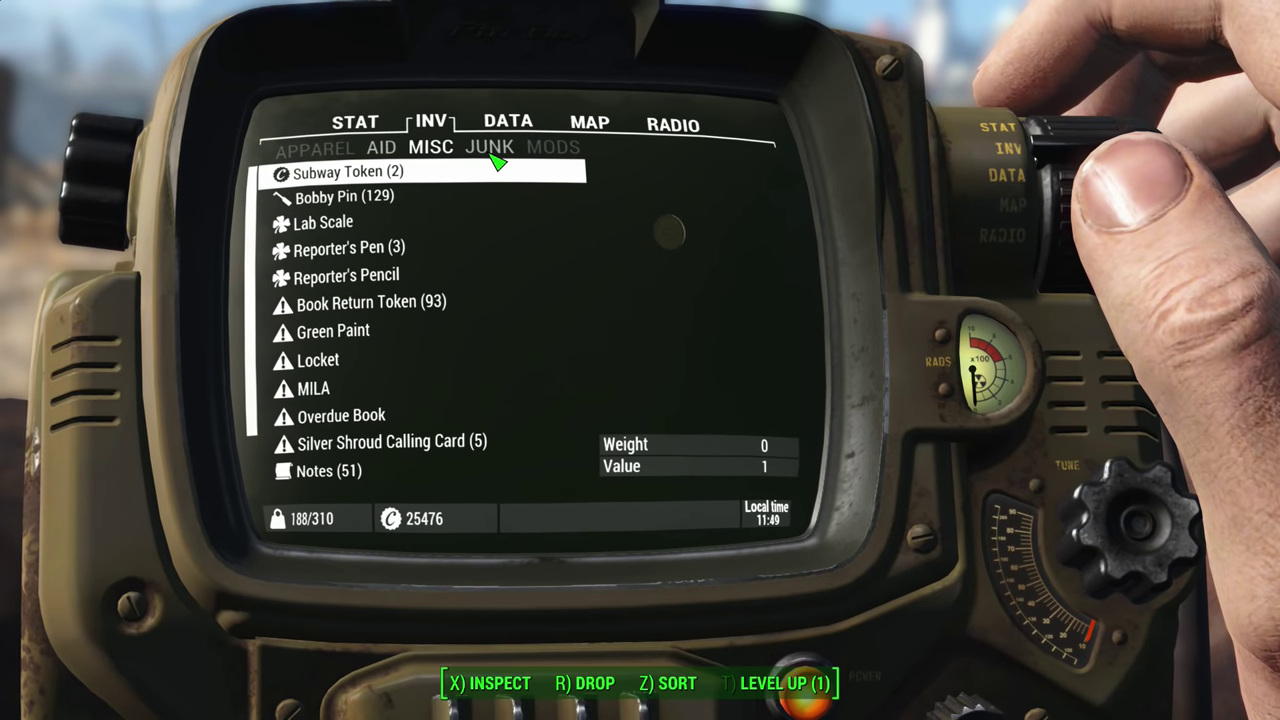
{"action": "left_click", "coordinate": [495, 162]}
{"action": "left_click", "coordinate": [564, 152]}
{"action": "key", "text": "Tab"}
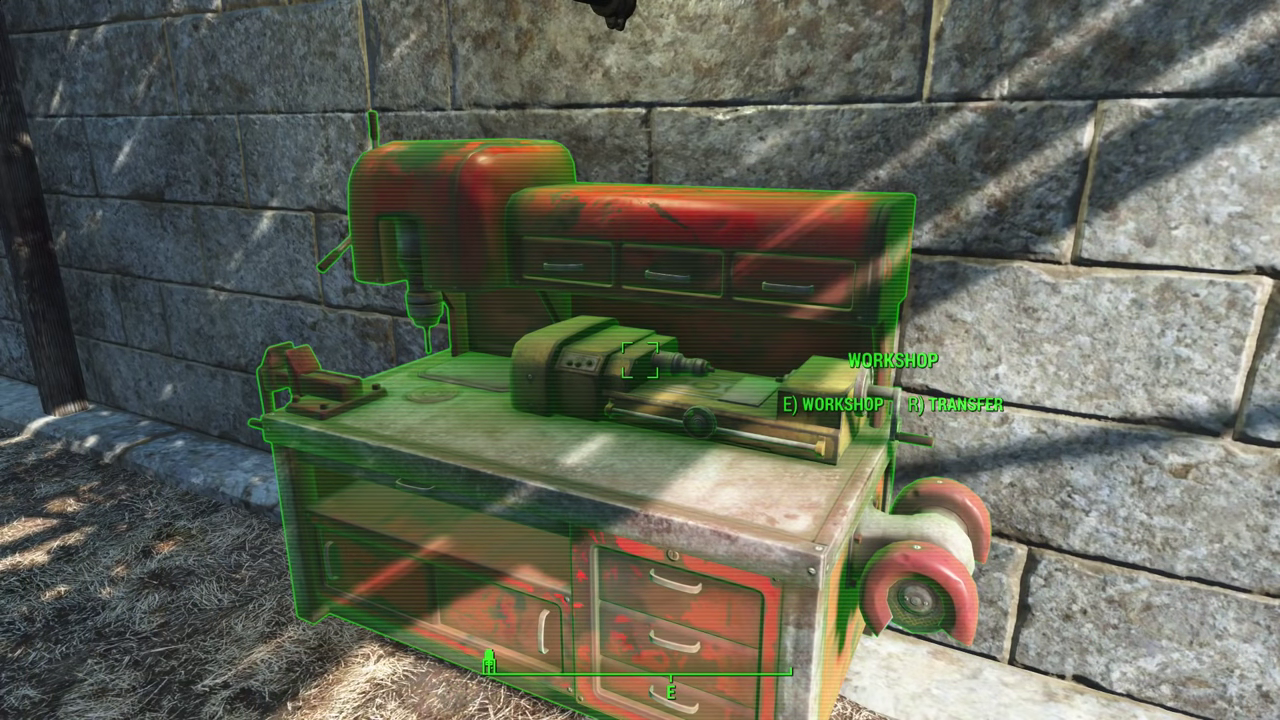
Open the workbench transfer menu and browse favorites, weapons, explosives, aid, notes, junk, food and grenades
{"action": "key", "text": "r"}
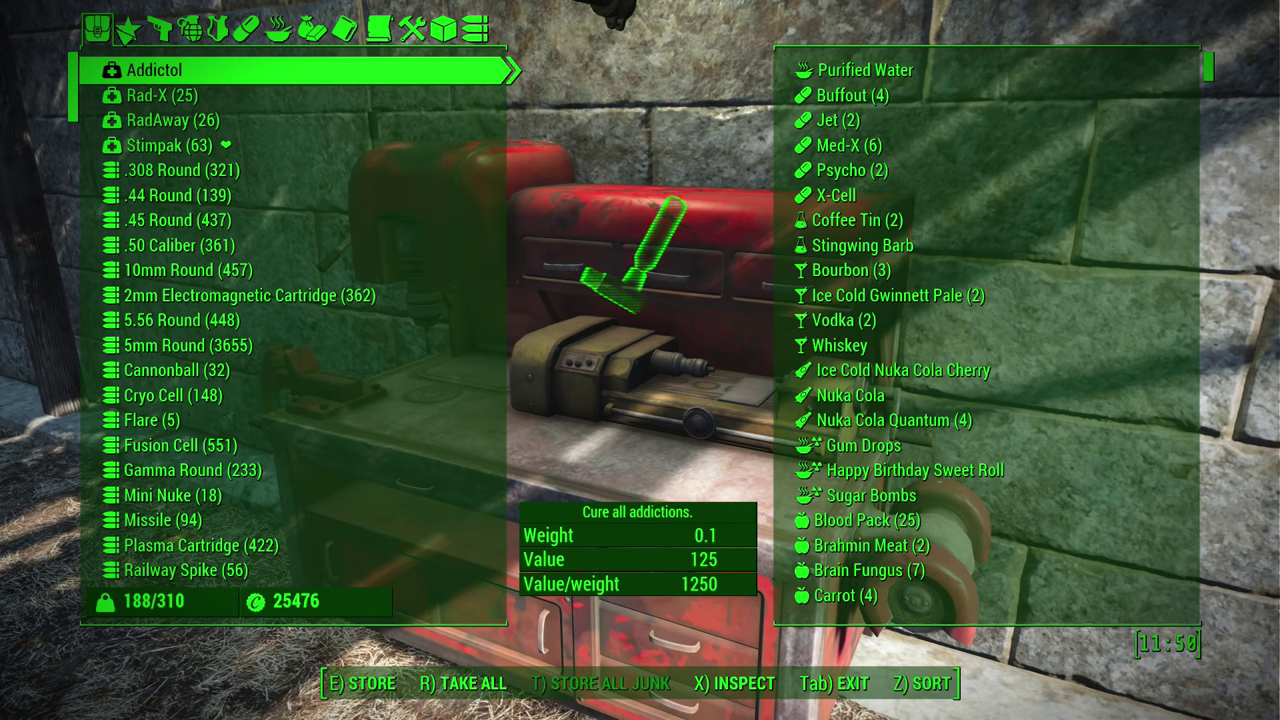
{"action": "left_click", "coordinate": [140, 32]}
{"action": "left_click", "coordinate": [158, 32]}
{"action": "left_click", "coordinate": [190, 32]}
{"action": "left_click", "coordinate": [245, 32]}
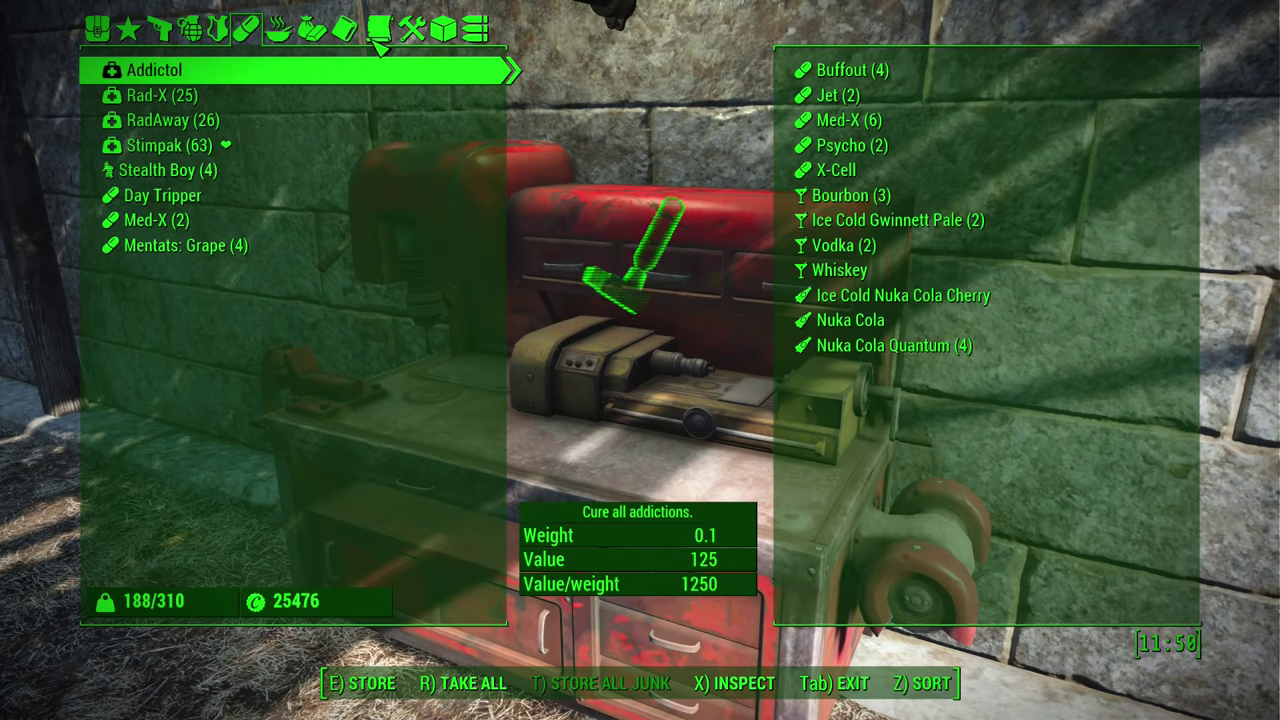
{"action": "left_click", "coordinate": [345, 32]}
{"action": "left_click", "coordinate": [410, 30]}
{"action": "left_click", "coordinate": [345, 30]}
{"action": "left_click", "coordinate": [278, 30]}
{"action": "left_click", "coordinate": [190, 30]}
Cycle through the storage categories with the arrow keys, from all items to weapon mods and back to misc
{"action": "key", "text": "Left"}
{"action": "key", "text": "Left"}
{"action": "key", "text": "Left"}
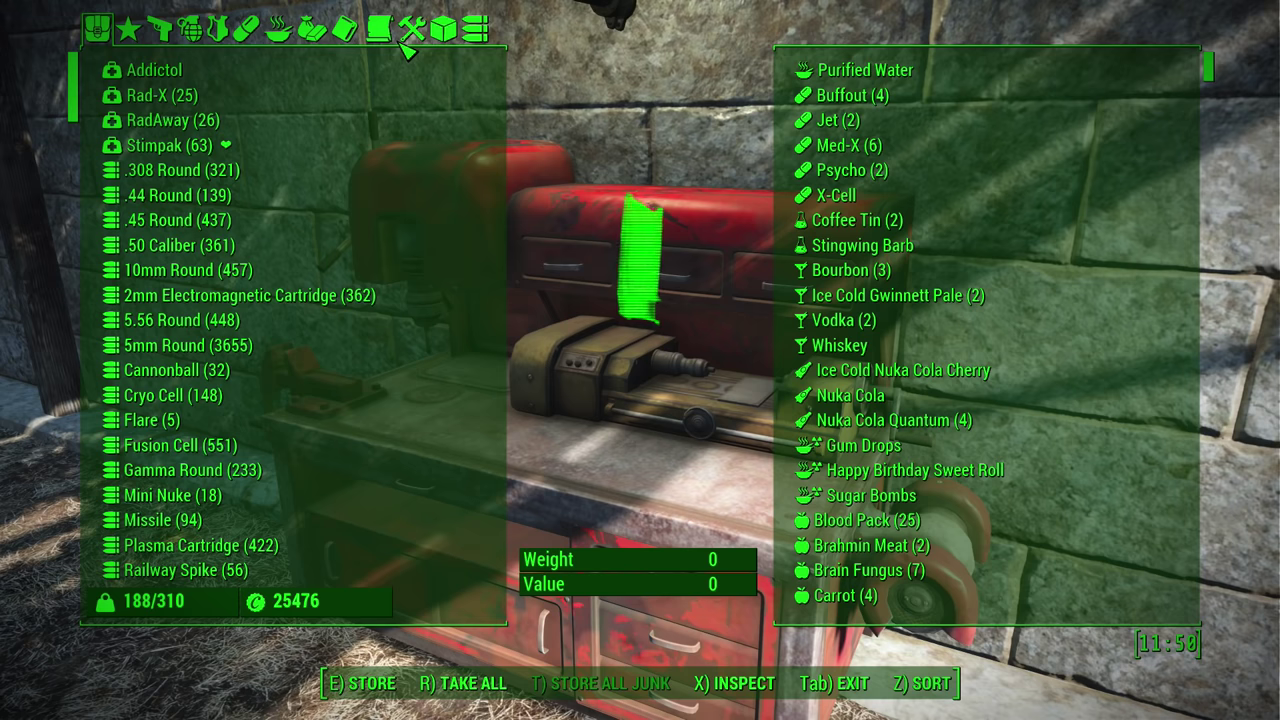
{"action": "key", "text": "Right"}
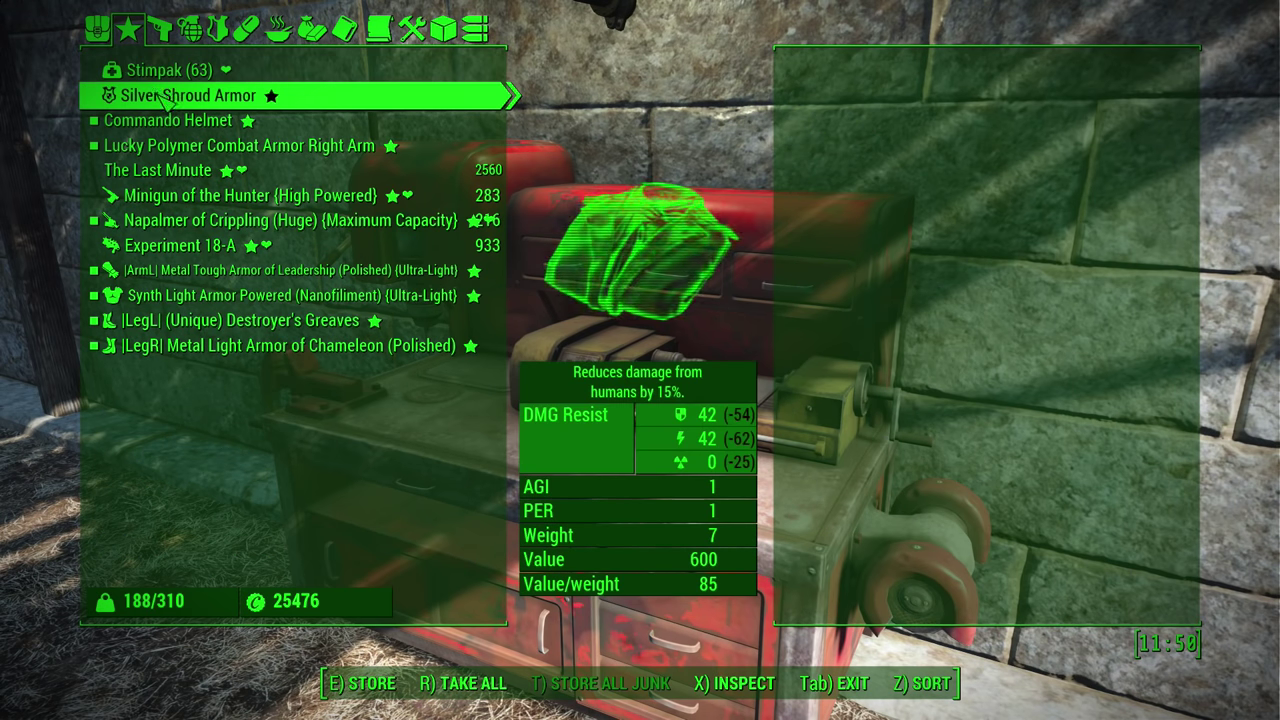
{"action": "key", "text": "Right"}
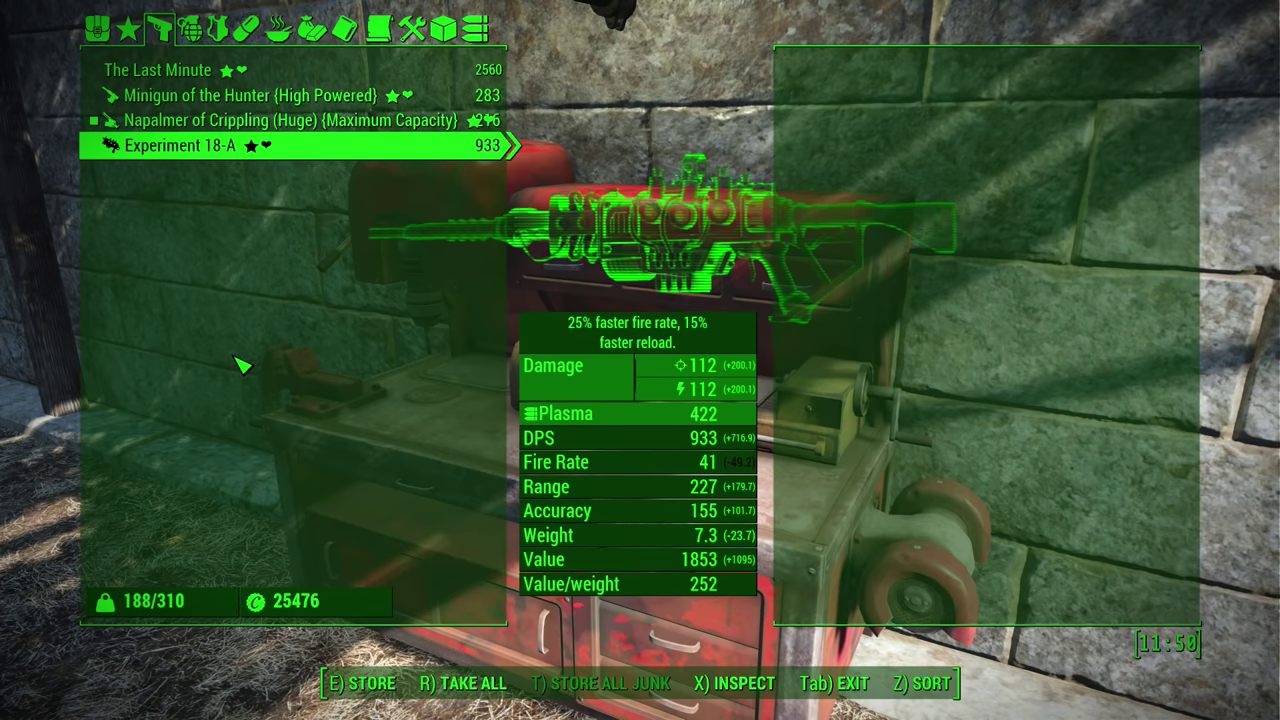
{"action": "key", "text": "Right"}
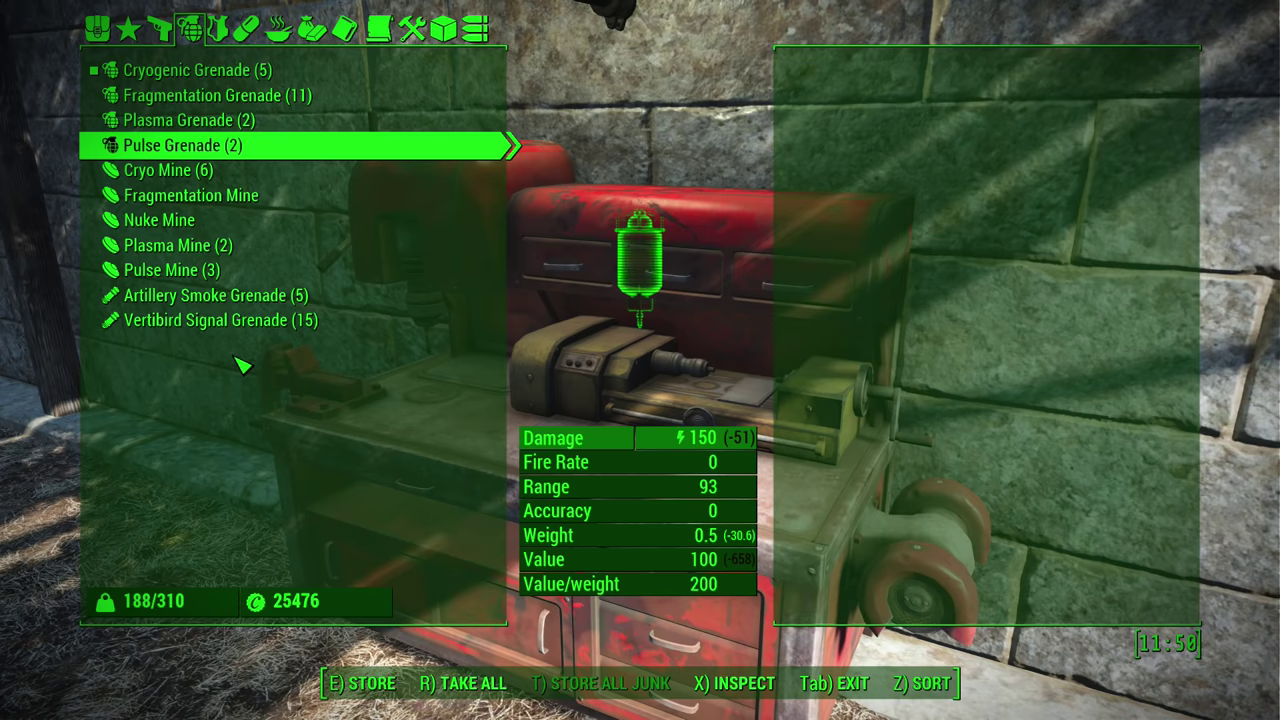
{"action": "key", "text": "Right"}
{"action": "key", "text": "Right"}
{"action": "key", "text": "Right"}
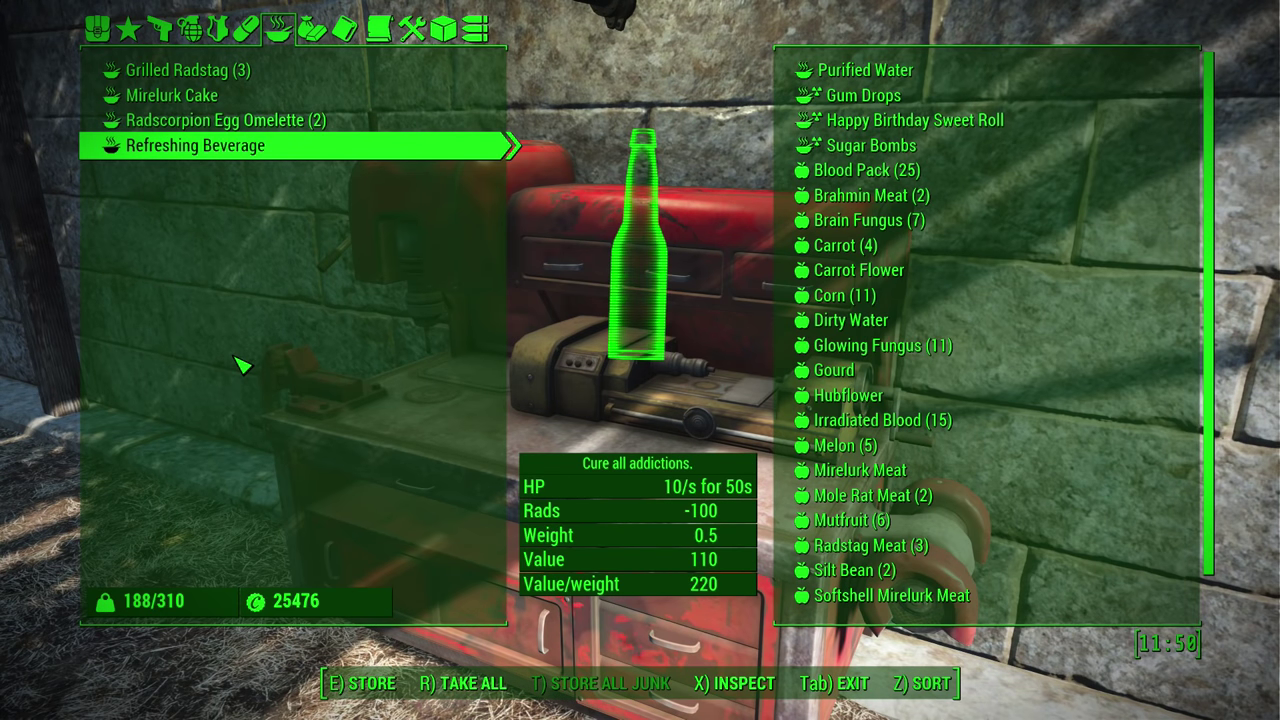
{"action": "key", "text": "Right"}
{"action": "key", "text": "Right"}
{"action": "key", "text": "Right"}
{"action": "key", "text": "Right"}
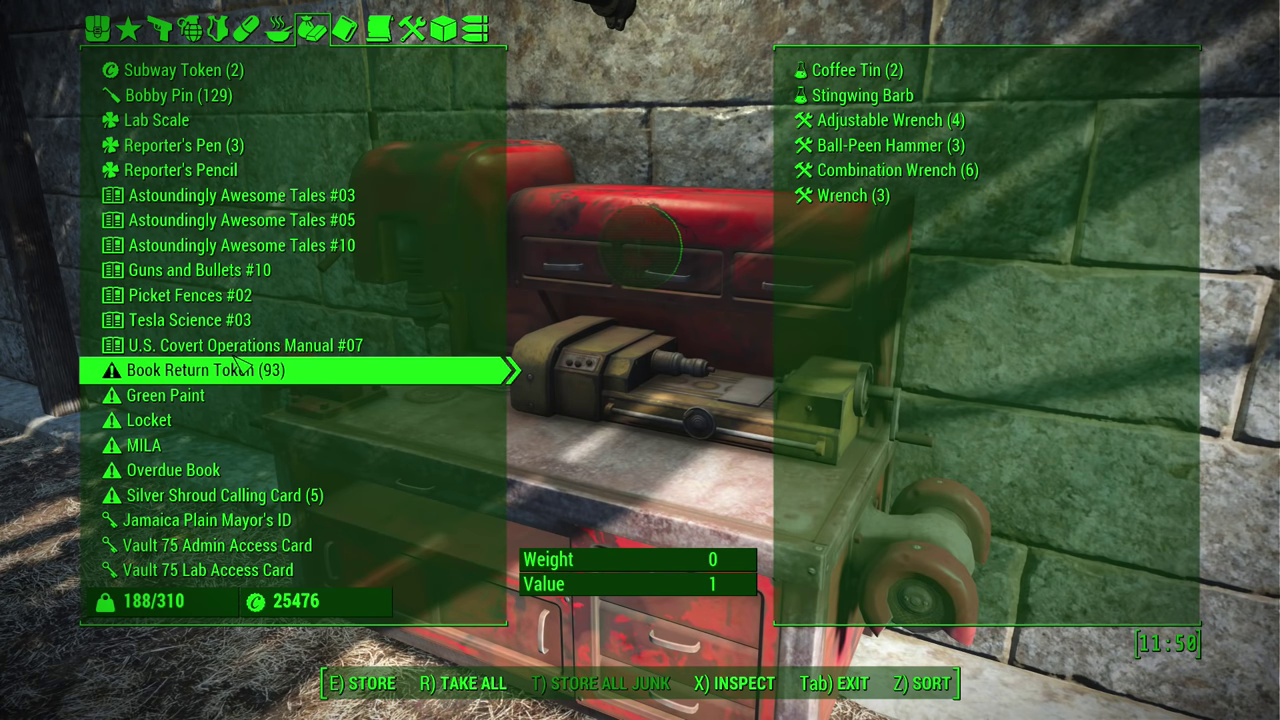
{"action": "key", "text": "Right"}
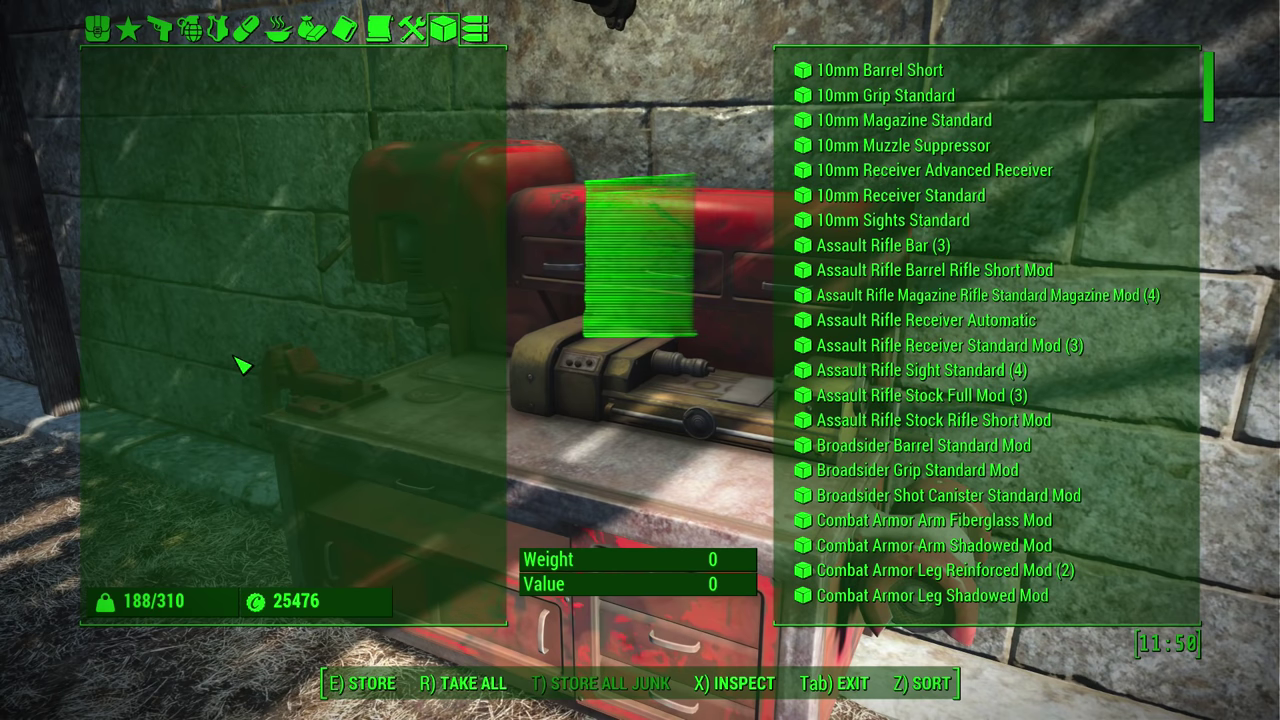
{"action": "key", "text": "Right"}
{"action": "key", "text": "Left"}
{"action": "key", "text": "Left"}
{"action": "key", "text": "Left"}
{"action": "key", "text": "Left"}
{"action": "key", "text": "Left"}
{"action": "key", "text": "Left"}
{"action": "key", "text": "Left"}
{"action": "key", "text": "Left"}
{"action": "key", "text": "Left"}
{"action": "key", "text": "Left"}
{"action": "key", "text": "Left"}
{"action": "key", "text": "Left"}
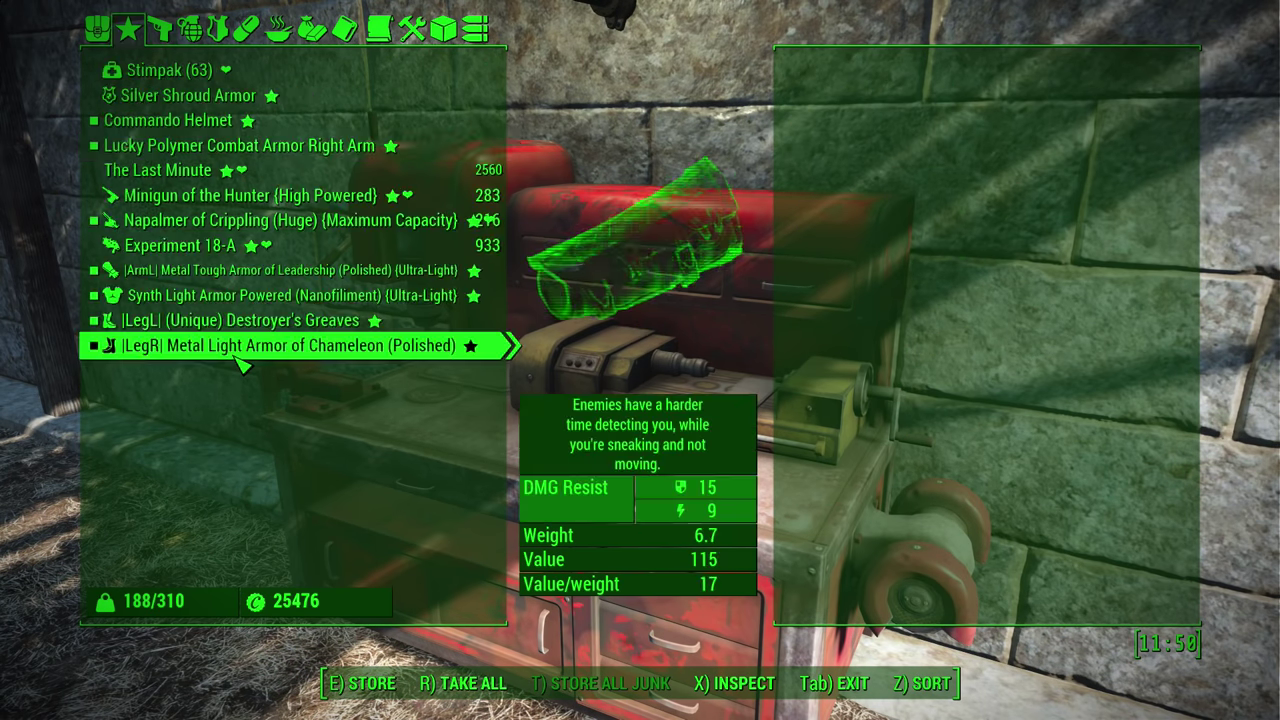
Review the food, weapons and apparel categories of the storage
{"action": "scroll", "coordinate": [240, 368], "scroll_direction": "down", "scroll_amount": 4}
{"action": "left_click", "coordinate": [278, 35]}
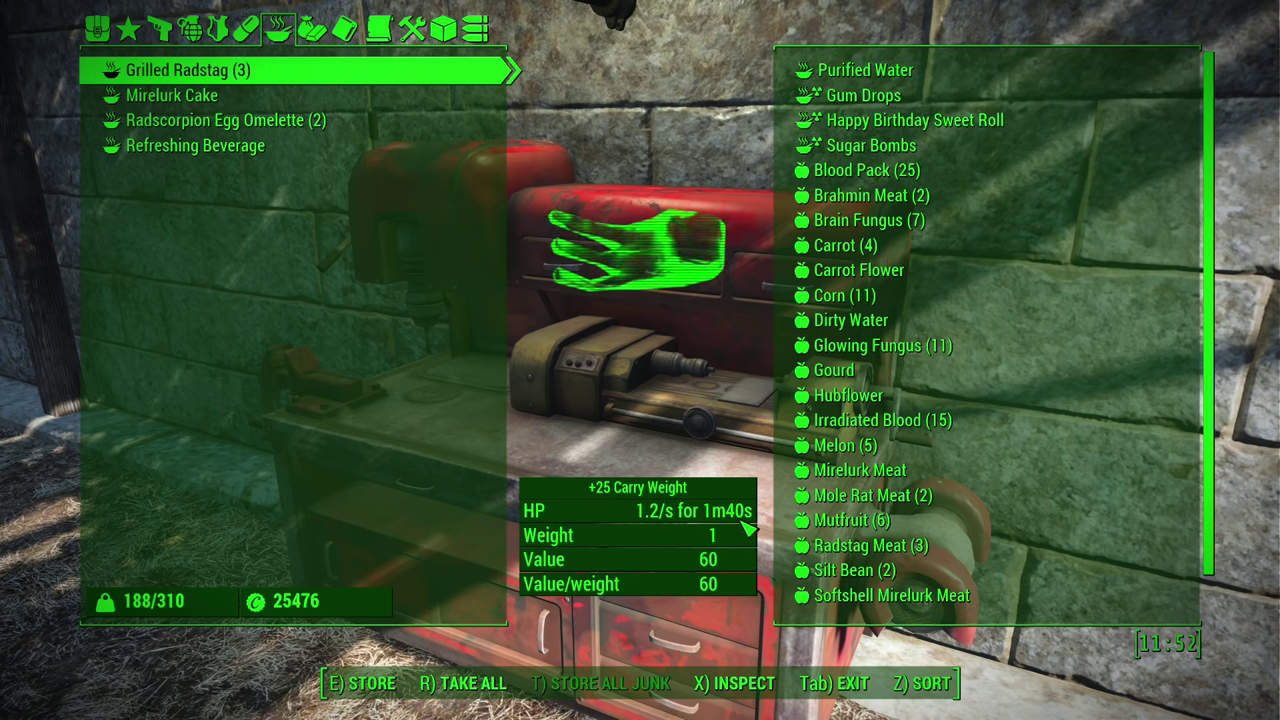
{"action": "left_click", "coordinate": [160, 30]}
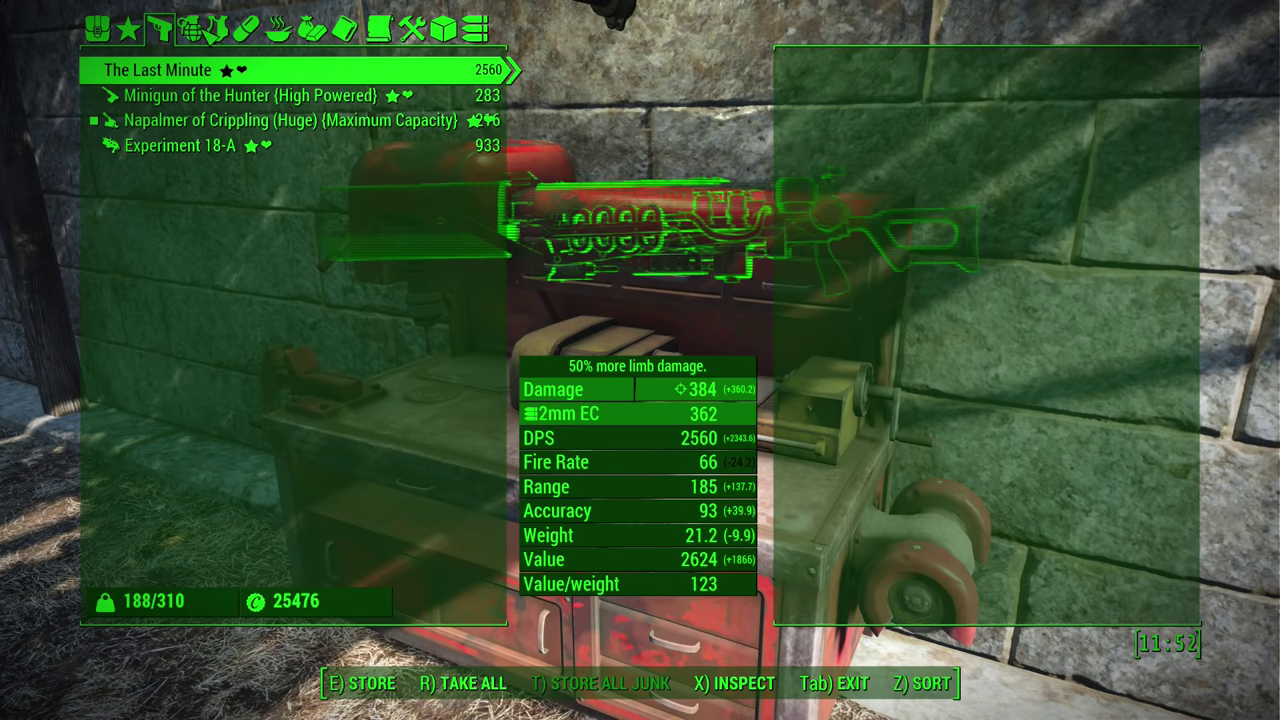
{"action": "left_click", "coordinate": [215, 30]}
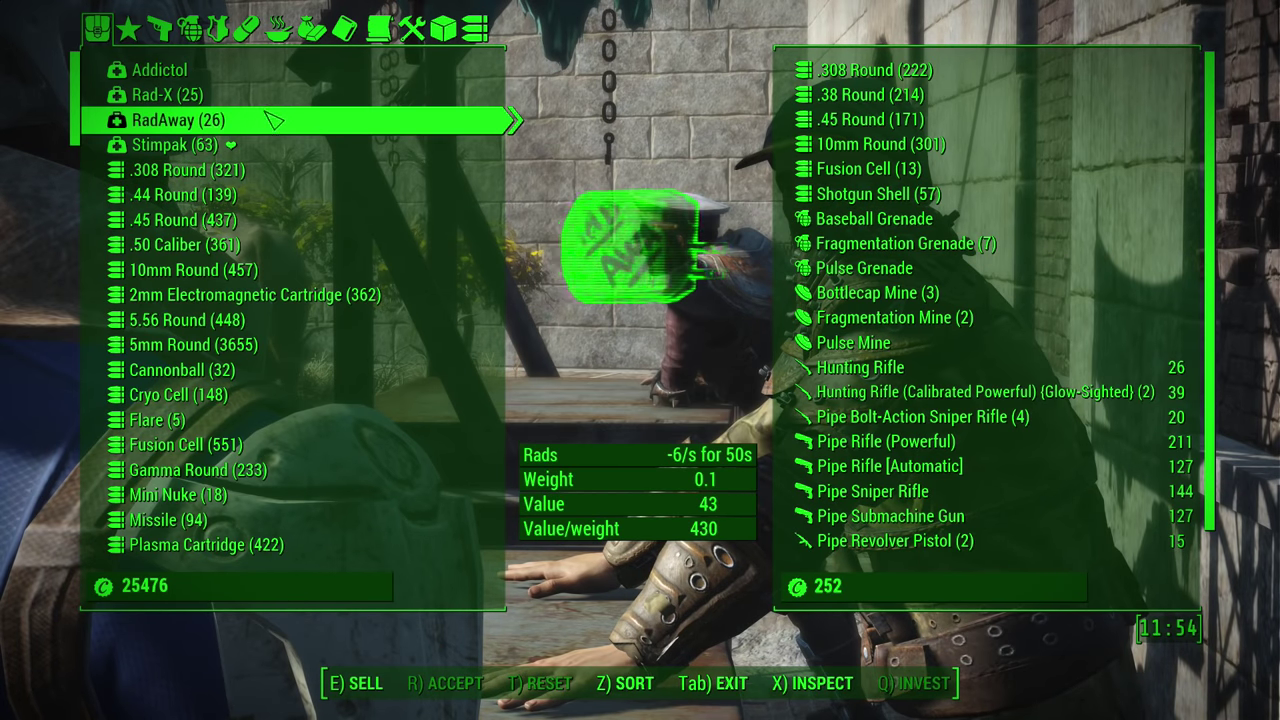
In the barter menu, view your own weapons and grenades for sale, then step through categories to misc and back
{"action": "left_click", "coordinate": [160, 30]}
{"action": "left_click", "coordinate": [190, 30]}
{"action": "key", "text": "d"}
{"action": "key", "text": "d"}
{"action": "key", "text": "d"}
{"action": "key", "text": "d"}
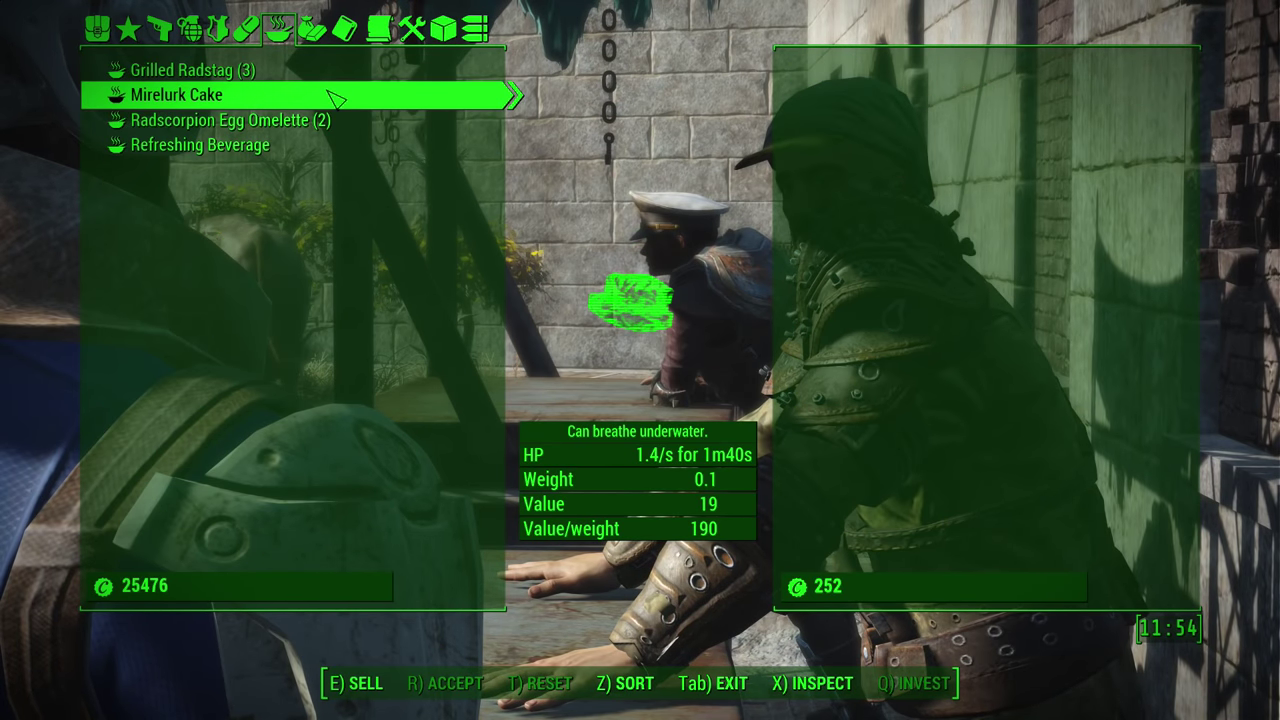
{"action": "key", "text": "a"}
{"action": "key", "text": "a"}
{"action": "key", "text": "a"}
{"action": "key", "text": "a"}
{"action": "key", "text": "a"}
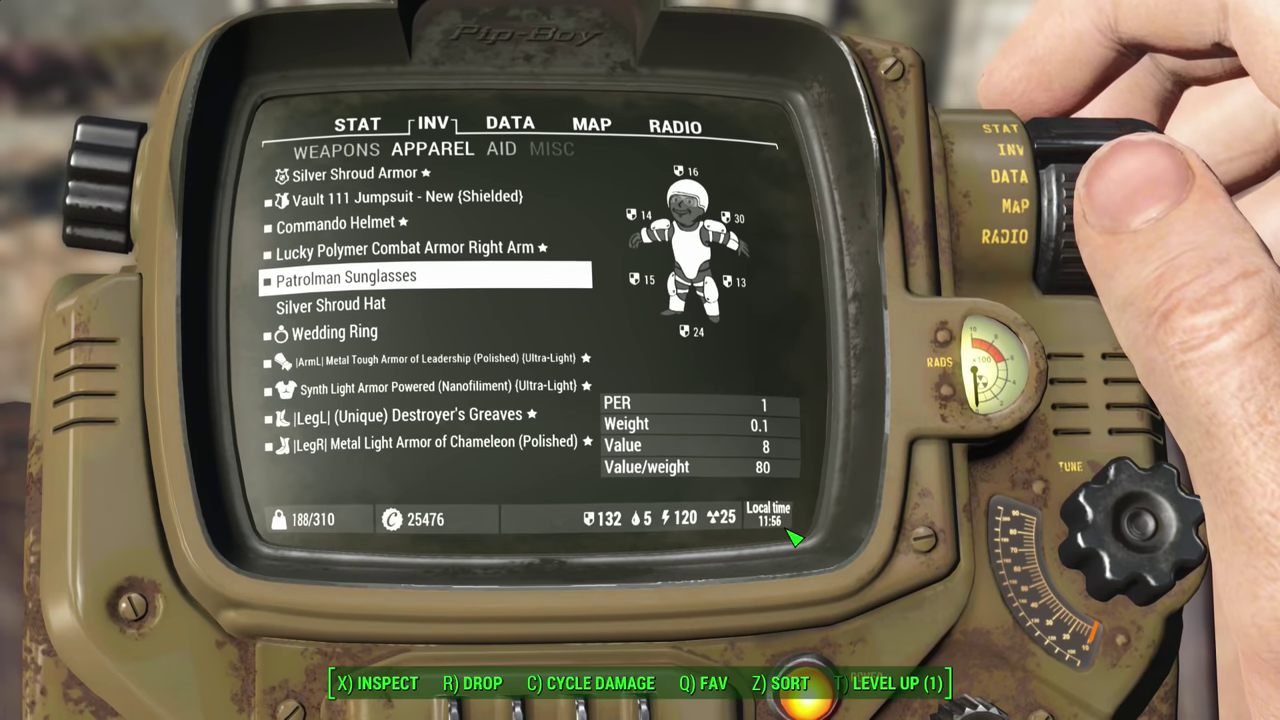
Go to the Misc inventory and scroll through the Keyring's carried keys
{"action": "key", "text": "d"}
{"action": "key", "text": "d"}
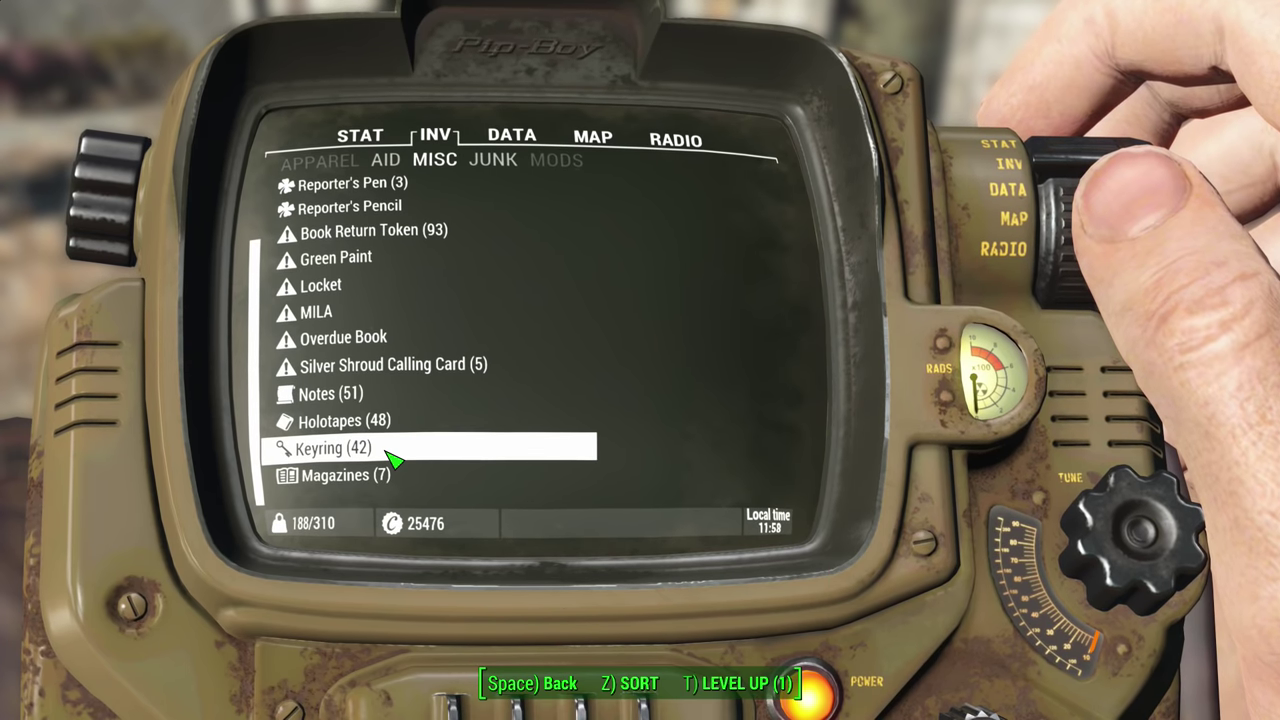
{"action": "left_click", "coordinate": [392, 458]}
{"action": "scroll", "coordinate": [400, 300], "scroll_direction": "down", "scroll_amount": 20}
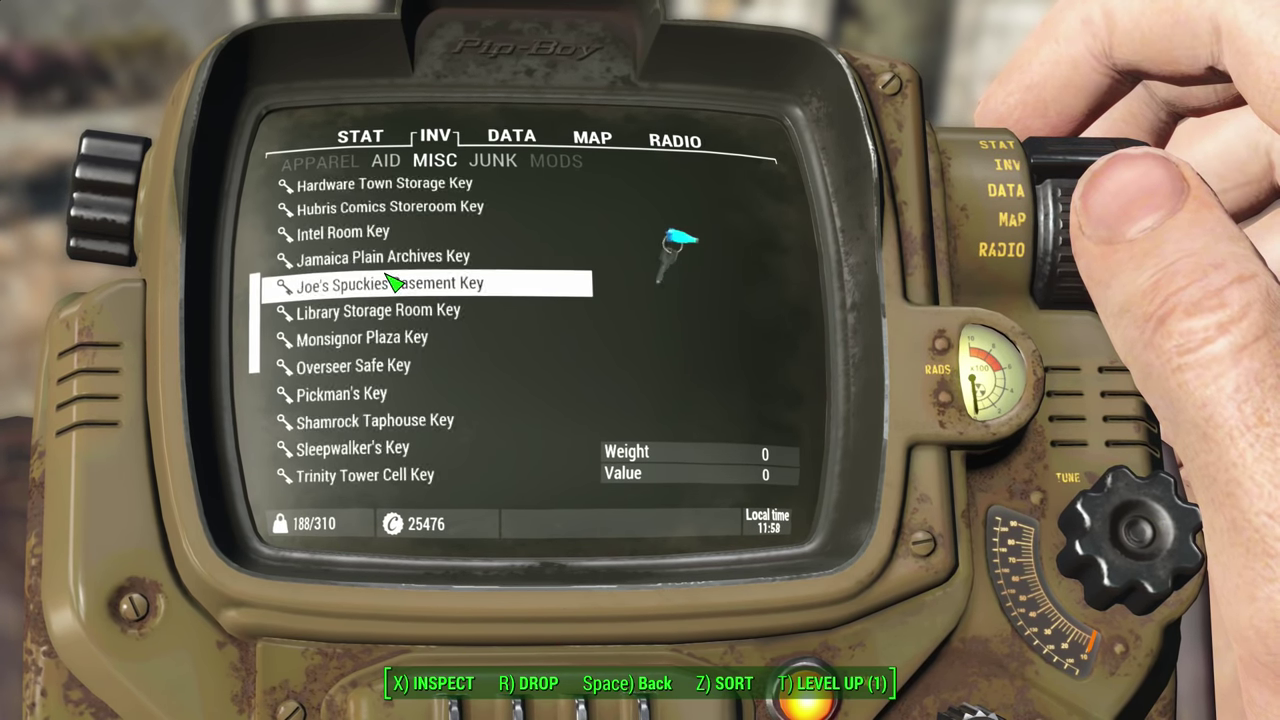
{"action": "scroll", "coordinate": [414, 403], "scroll_direction": "up", "scroll_amount": 20}
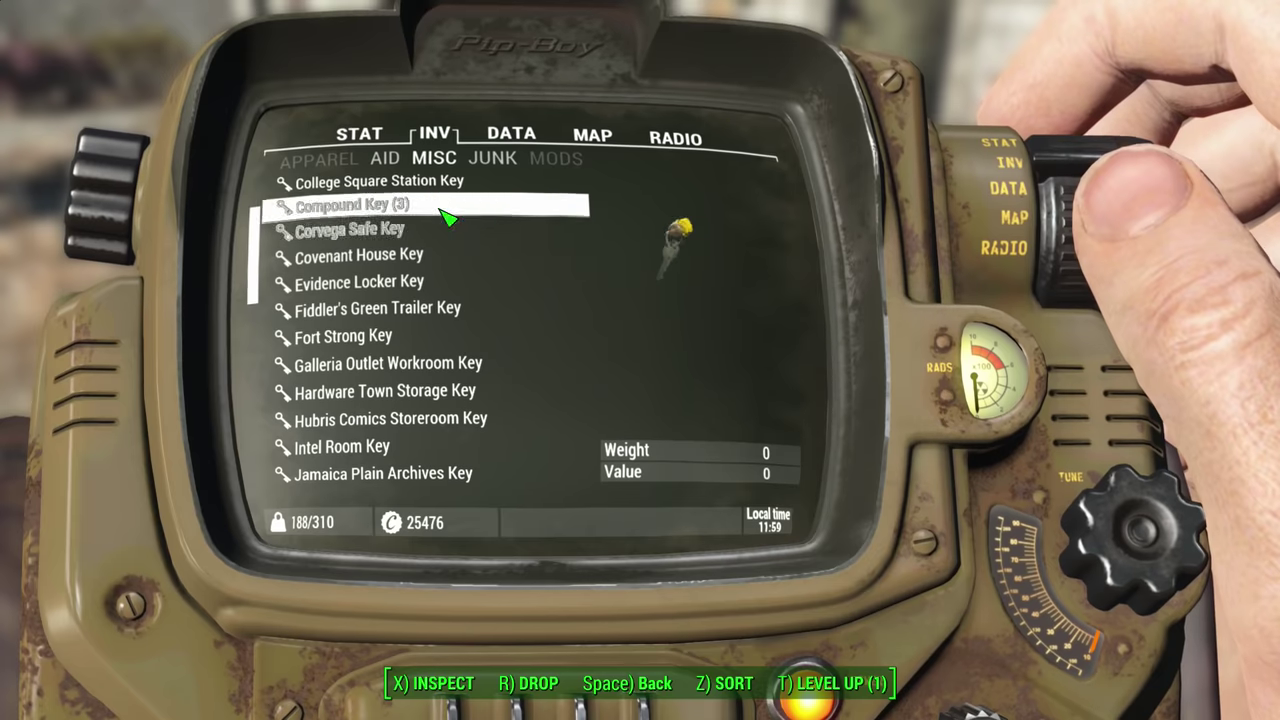
{"action": "left_click", "coordinate": [418, 172]}
Return to the Misc list, open the Notes collection and scroll through it
{"action": "key", "text": "d"}
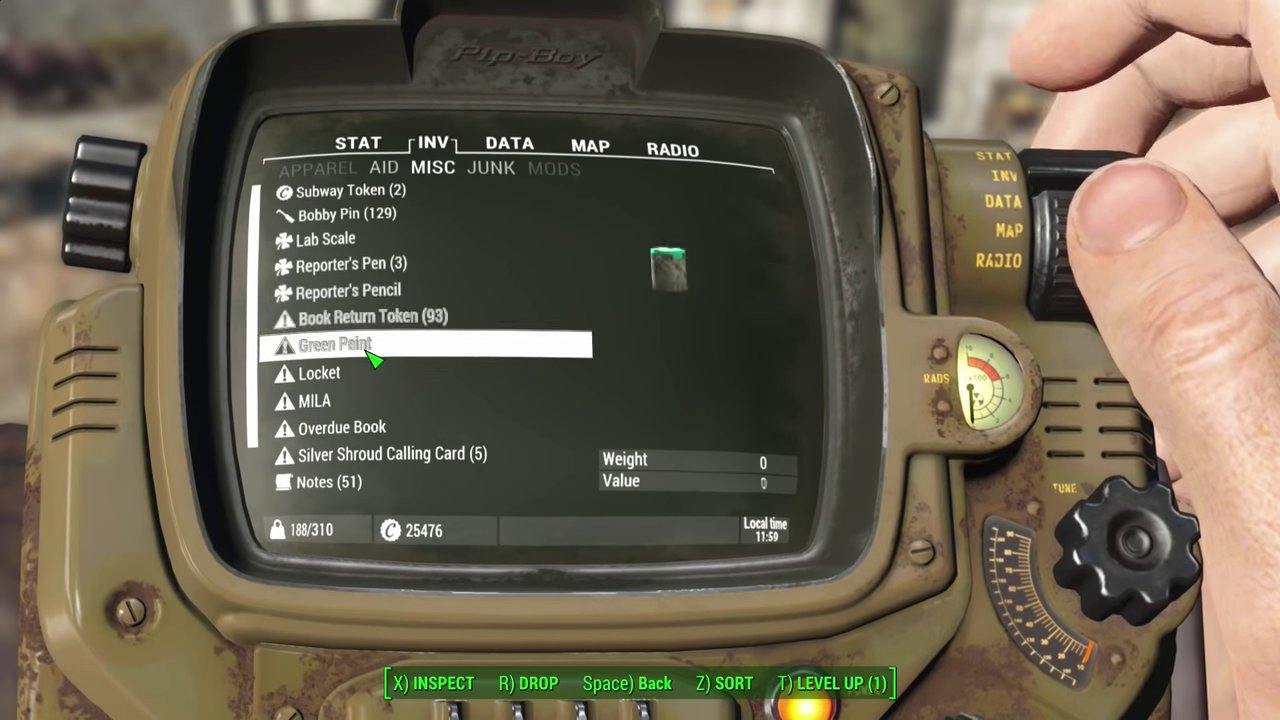
{"action": "left_click", "coordinate": [350, 397]}
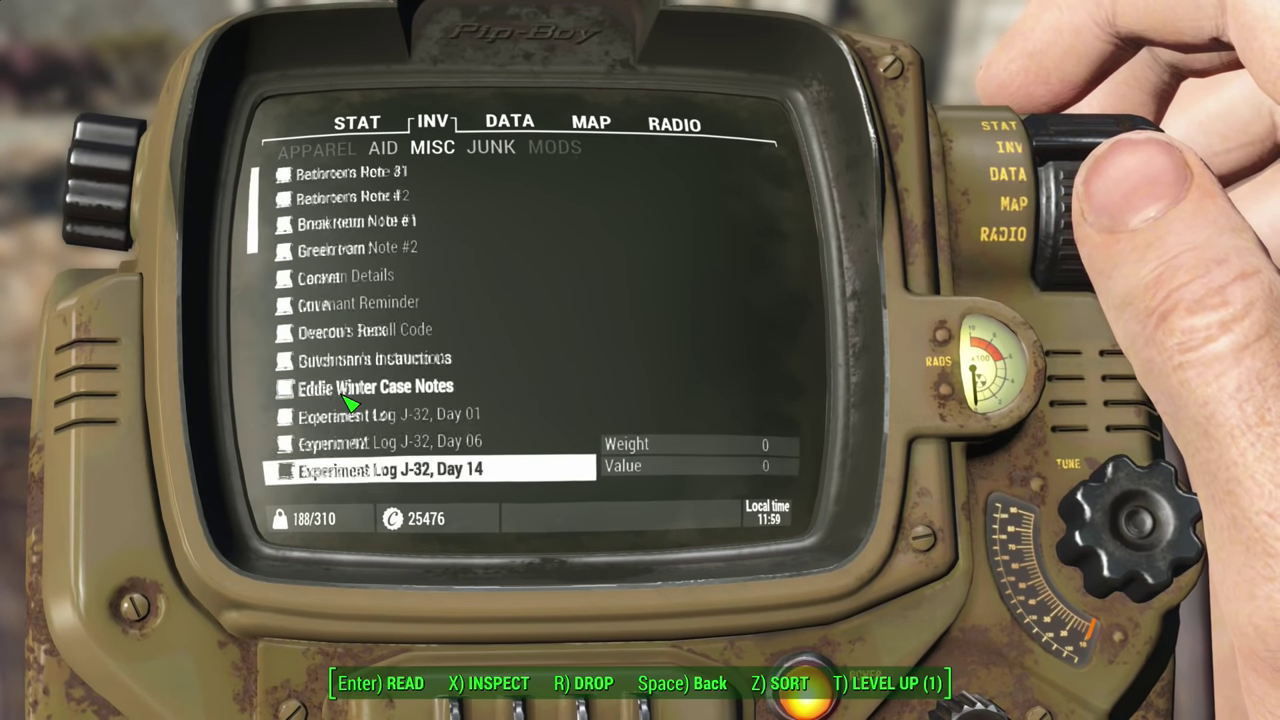
{"action": "scroll", "coordinate": [388, 413], "scroll_direction": "down", "scroll_amount": 20}
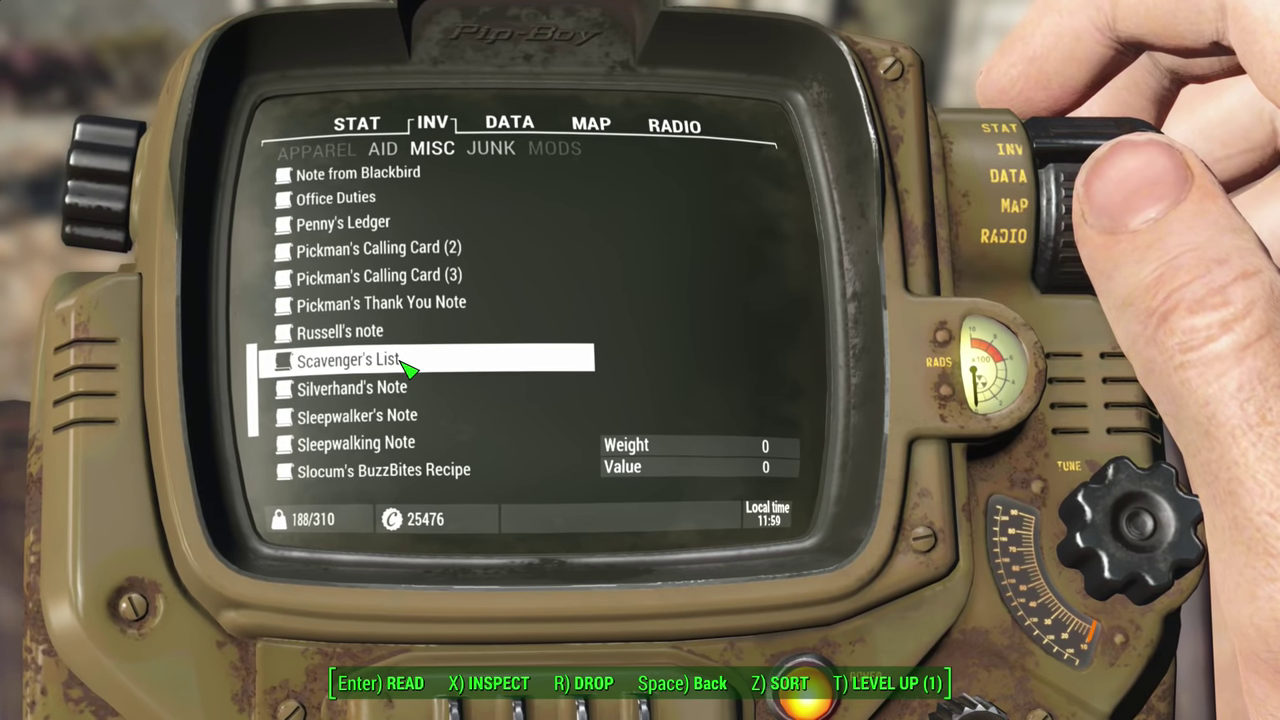
{"action": "scroll", "coordinate": [418, 387], "scroll_direction": "up", "scroll_amount": 20}
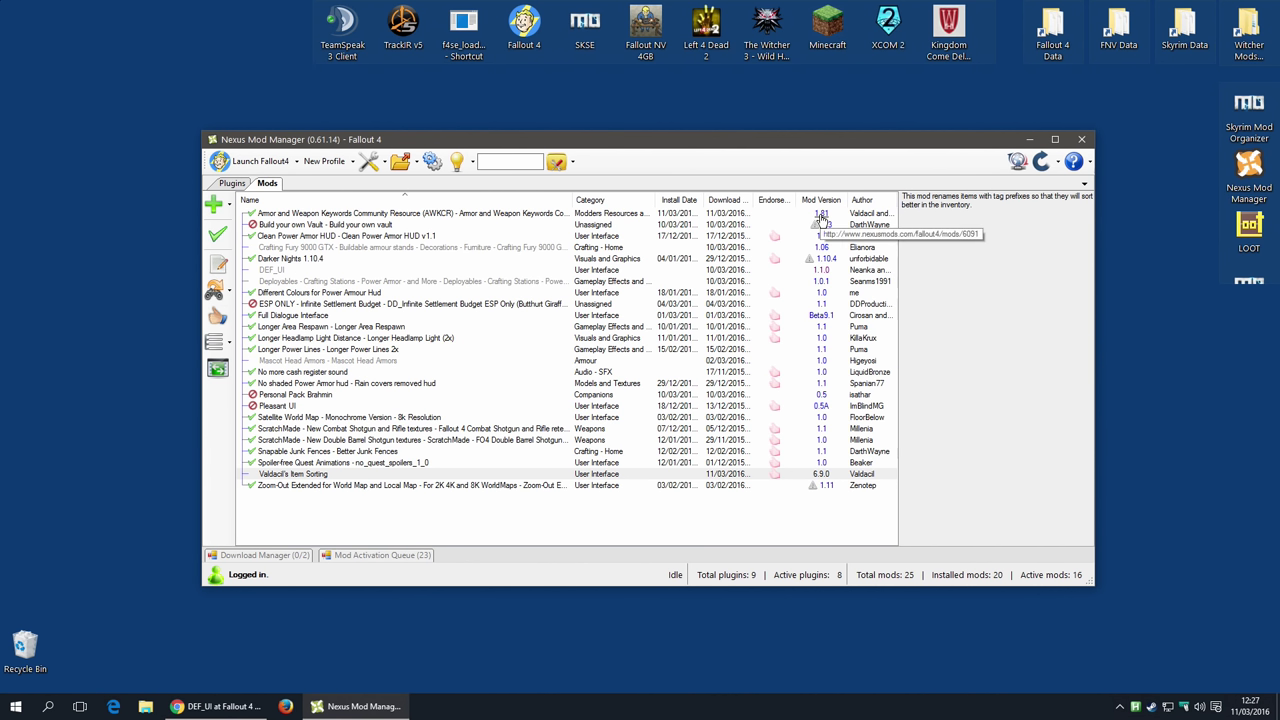
Select Valdacil's Item Sorting in the Mods list and activate it to launch its installer
{"action": "left_click", "coordinate": [479, 216]}
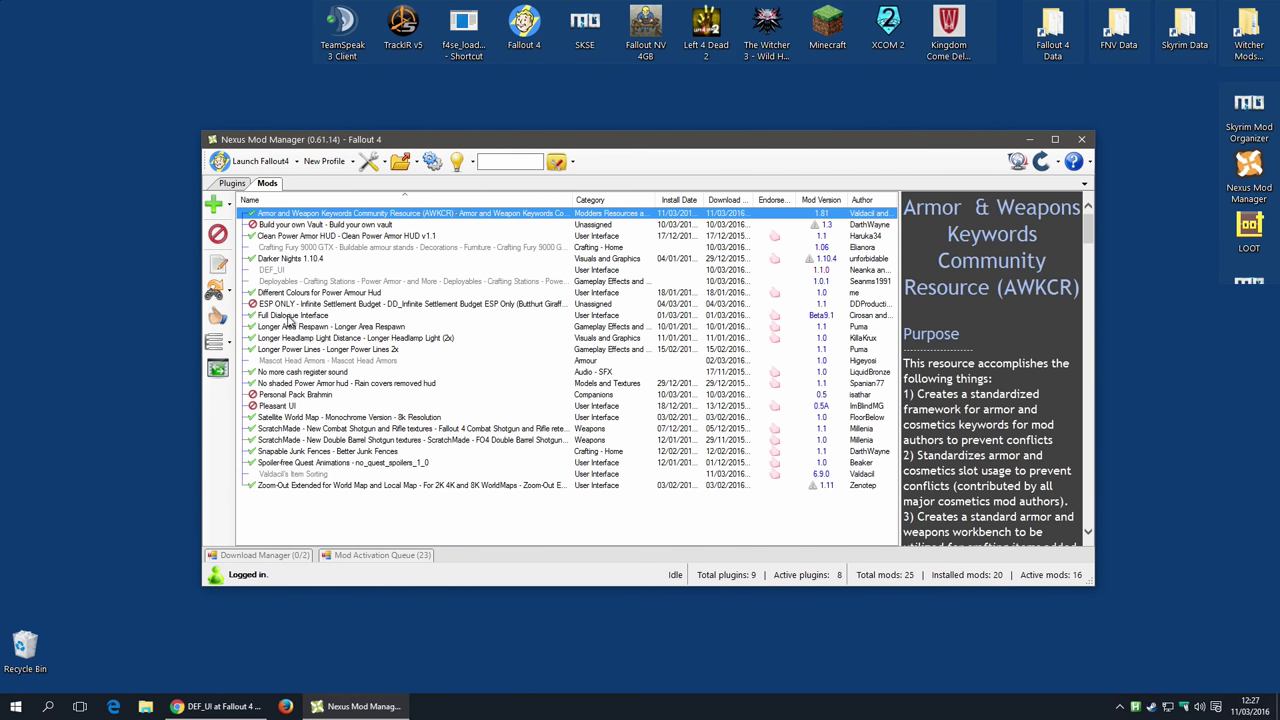
{"action": "left_click", "coordinate": [295, 474]}
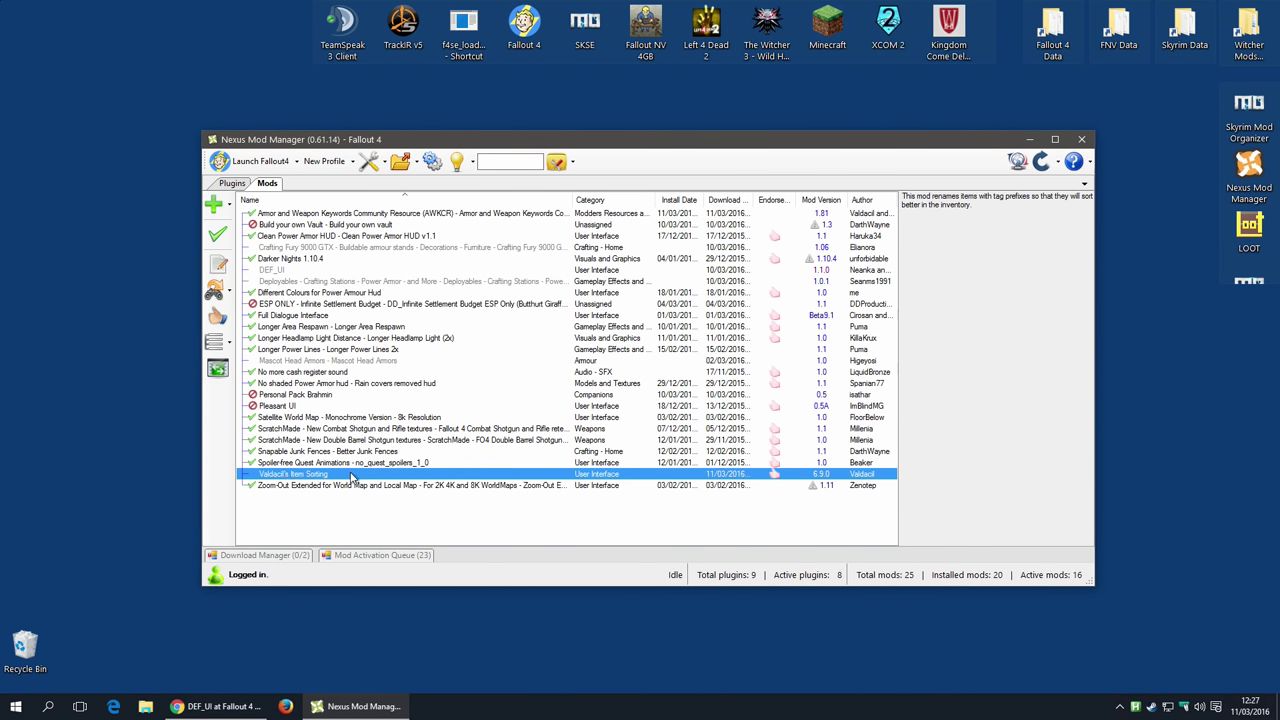
{"action": "left_click", "coordinate": [216, 236]}
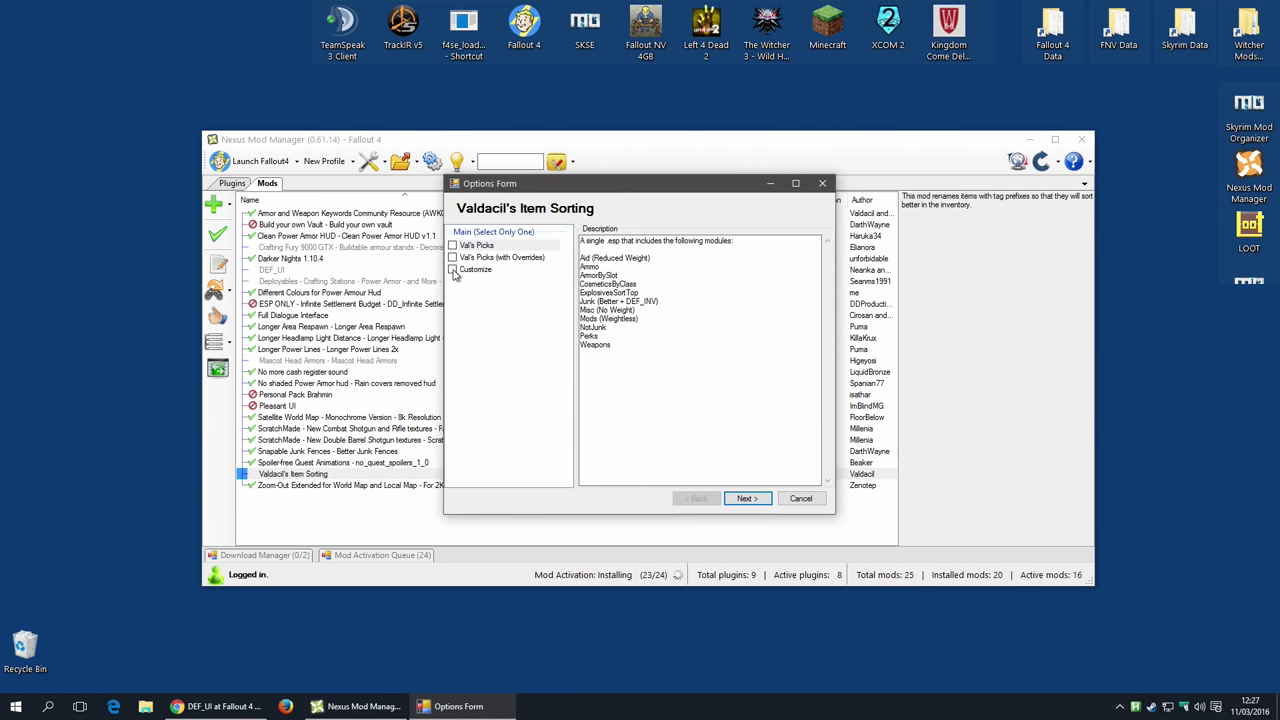
Choose the Customize install and include the Ammo and Perks sorting modules
{"action": "left_click", "coordinate": [452, 271]}
{"action": "left_click", "coordinate": [746, 498]}
{"action": "left_click", "coordinate": [452, 247]}
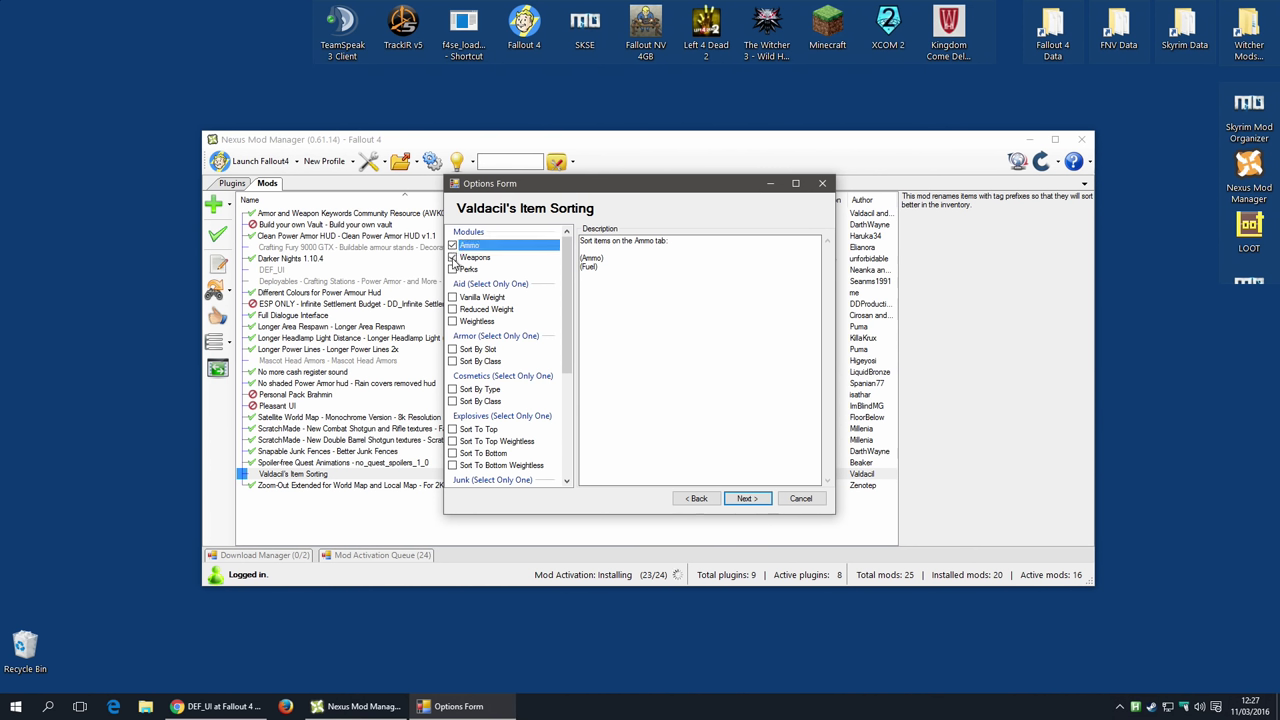
{"action": "left_click", "coordinate": [453, 270]}
Set Junk to Vanilla Weight + DEF_INV and Mods to Vanilla Weight, then continue to compatibility patches
{"action": "scroll", "coordinate": [572, 310], "scroll_direction": "down", "scroll_amount": 1}
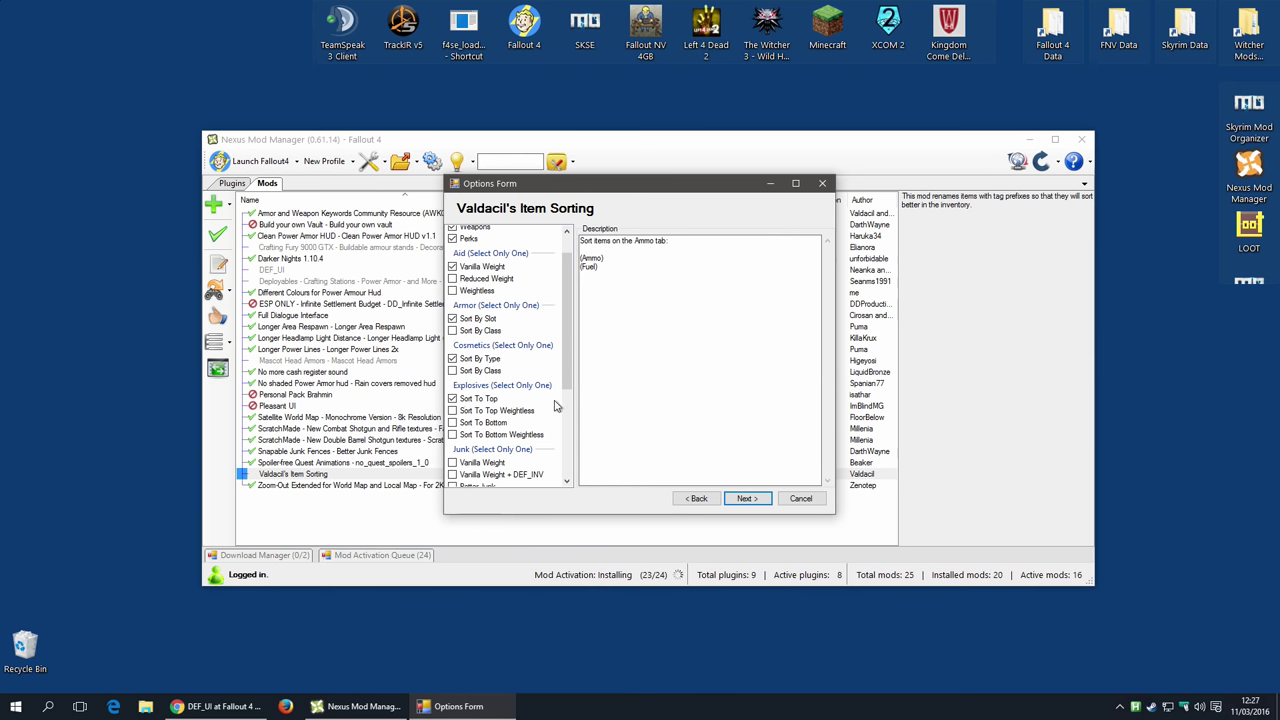
{"action": "scroll", "coordinate": [566, 330], "scroll_direction": "down", "scroll_amount": 4}
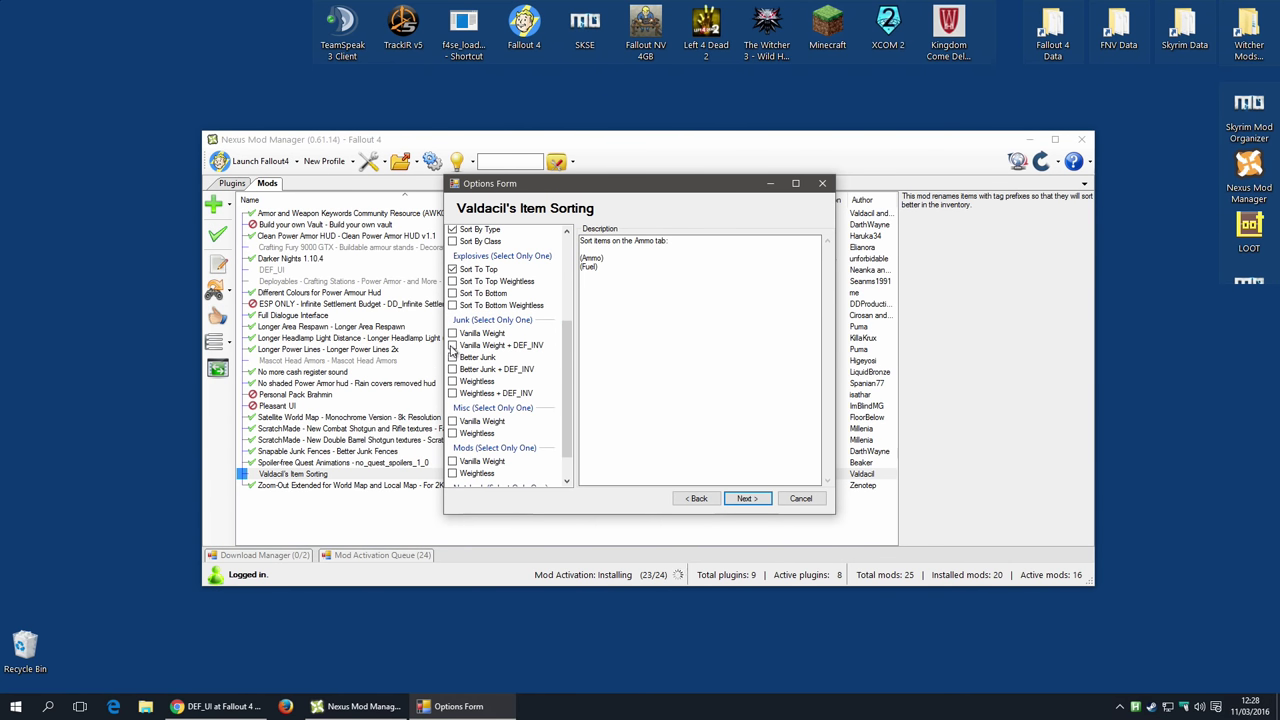
{"action": "left_click", "coordinate": [483, 347]}
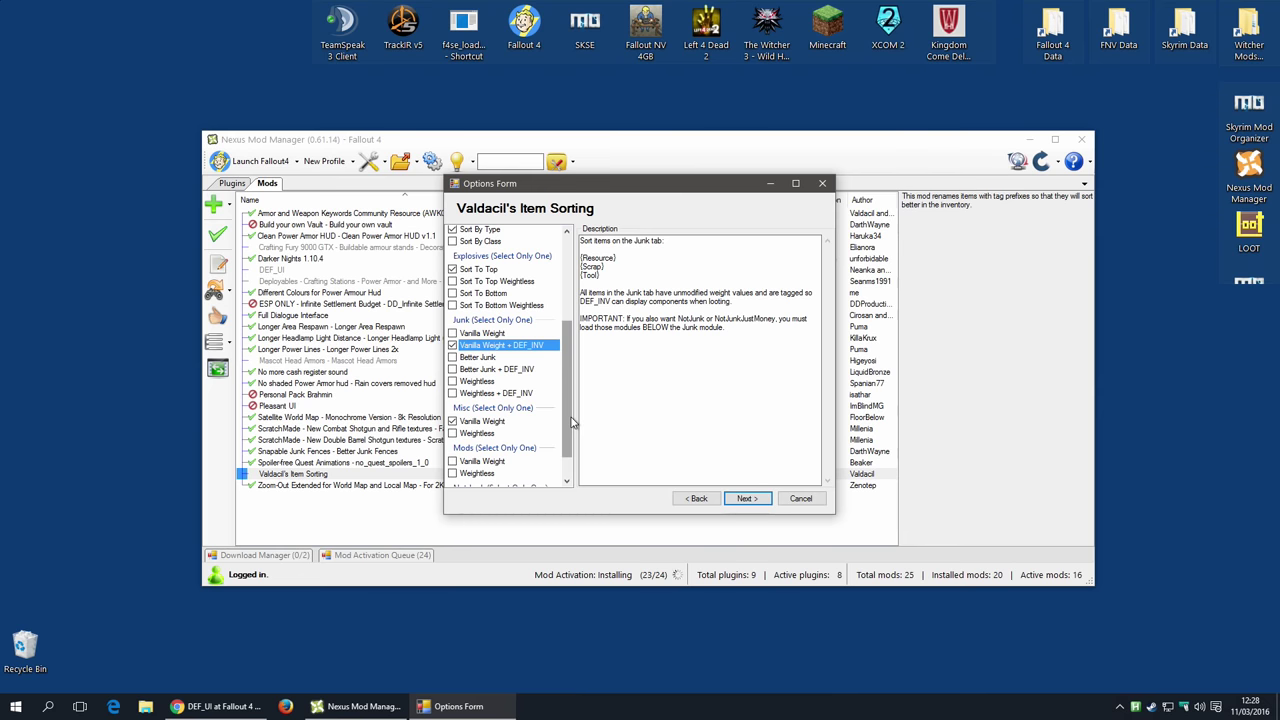
{"action": "scroll", "coordinate": [530, 440], "scroll_direction": "down", "scroll_amount": 1}
{"action": "left_click", "coordinate": [453, 427]}
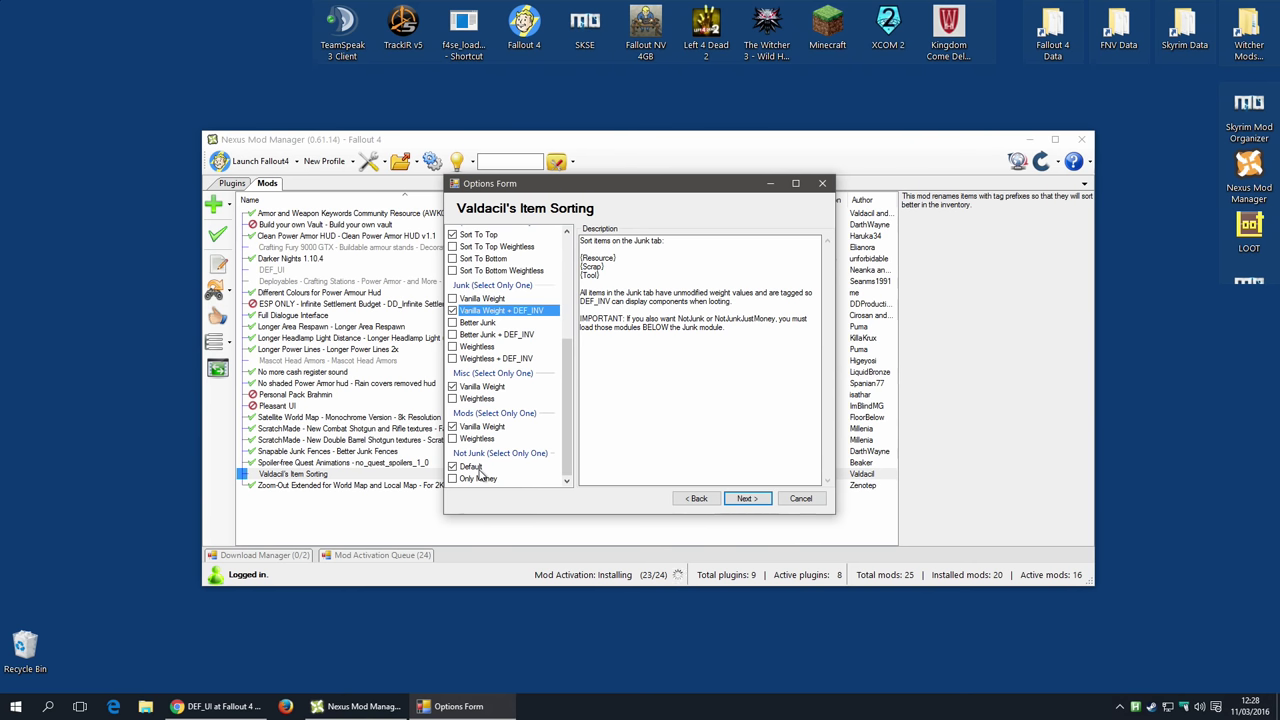
{"action": "left_click", "coordinate": [748, 498]}
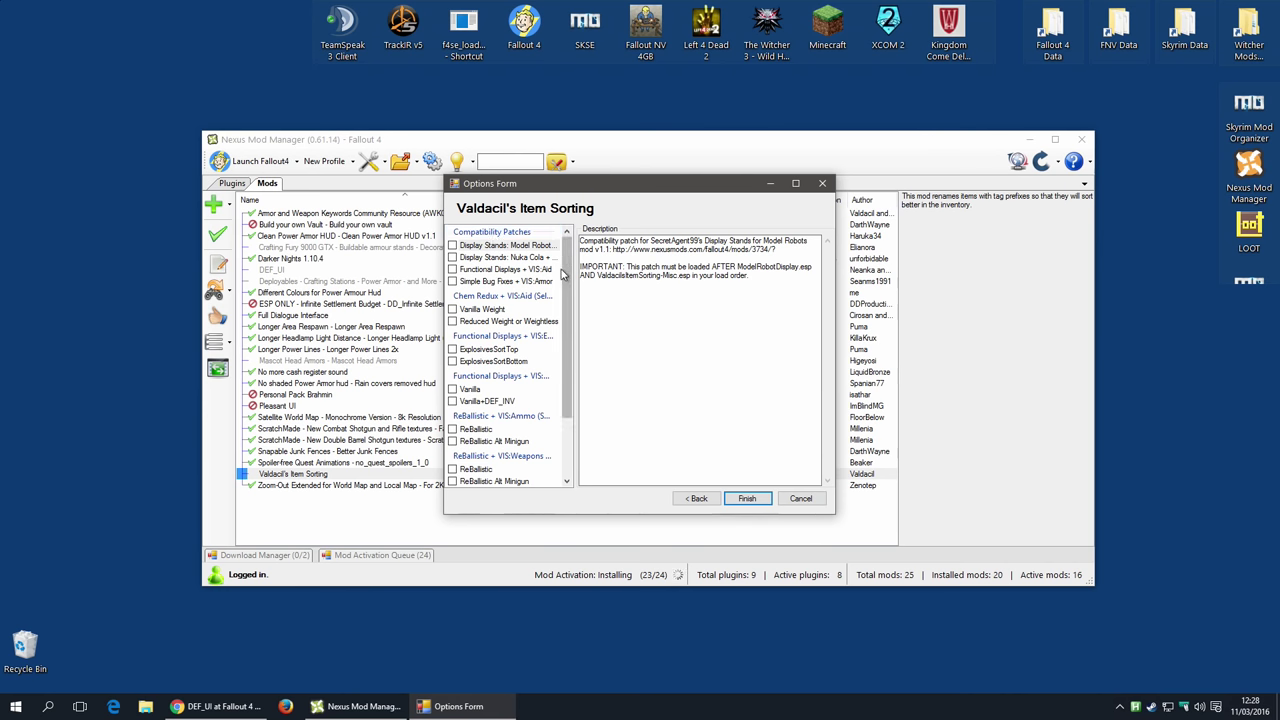
Enlarge the installer options form and widen the options list to show full labels
{"action": "mouse_move", "coordinate": [568, 262]}
{"action": "left_mouse_down"}
{"action": "mouse_move", "coordinate": [568, 300]}
{"action": "mouse_move", "coordinate": [568, 262]}
{"action": "left_mouse_up"}
{"action": "left_click_drag", "start_coordinate": [553, 186], "coordinate": [345, 95]}
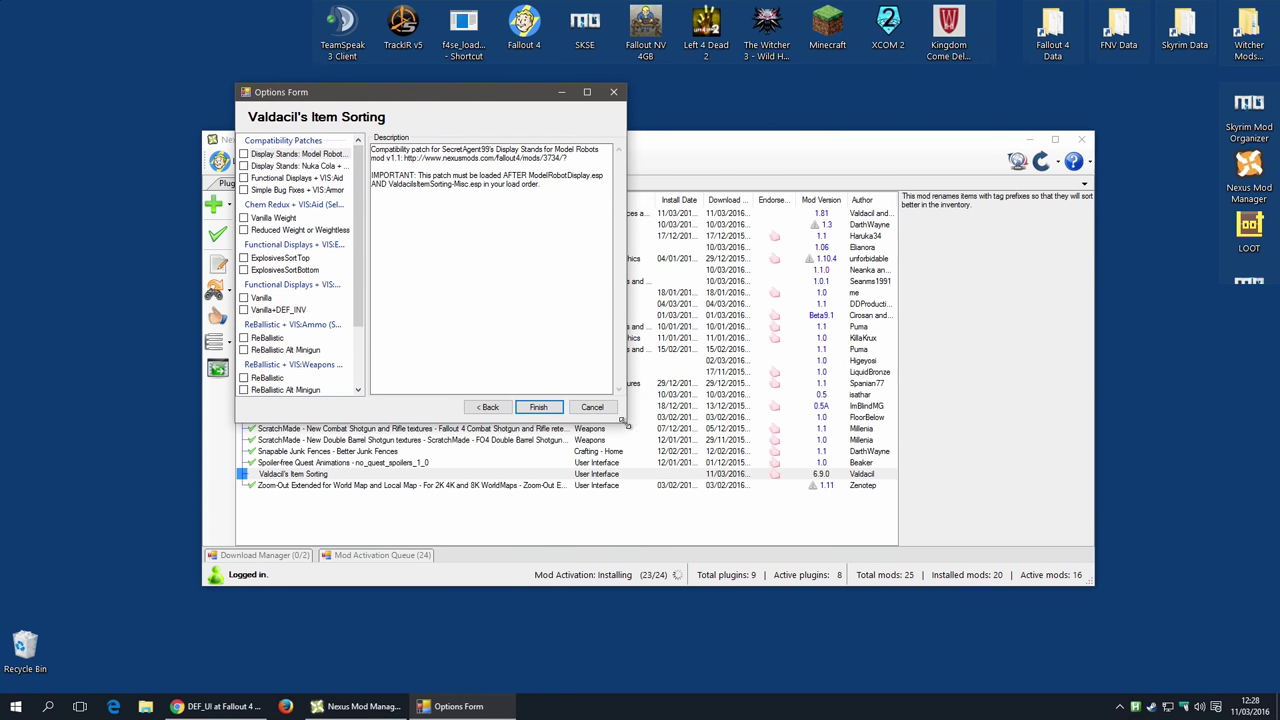
{"action": "left_click_drag", "start_coordinate": [628, 426], "coordinate": [1072, 636]}
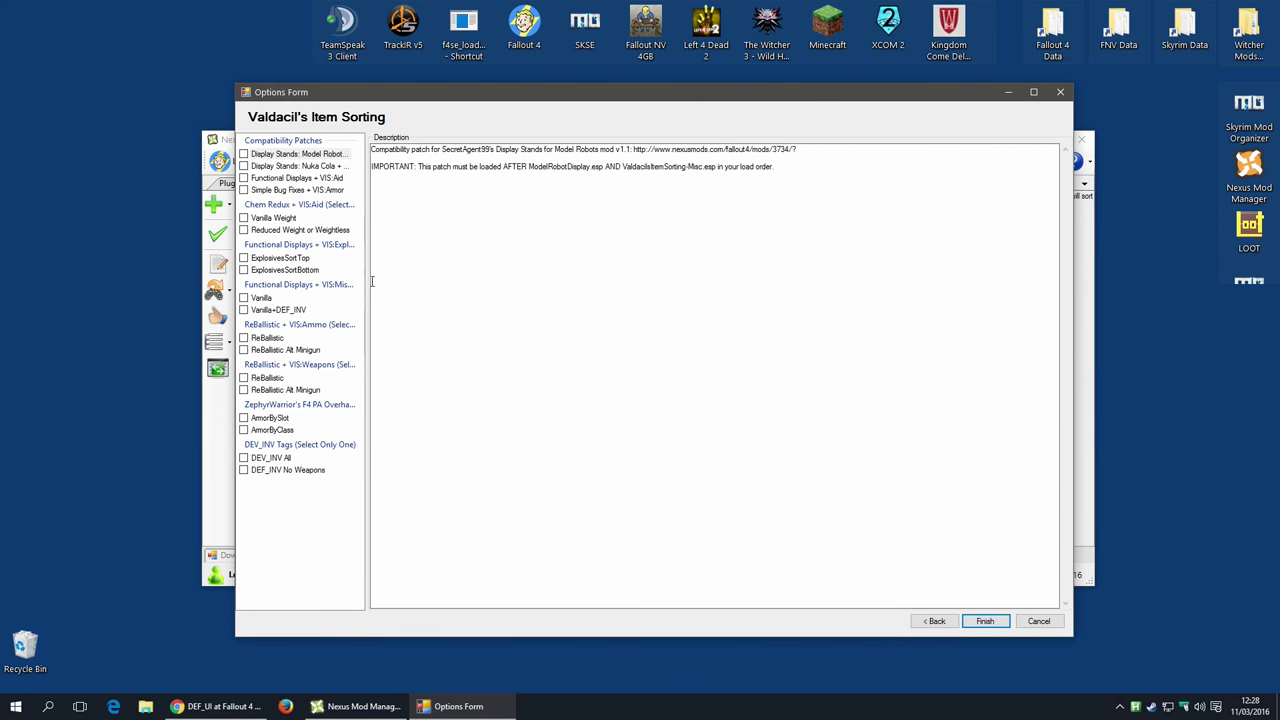
{"action": "left_click_drag", "start_coordinate": [367, 275], "coordinate": [455, 280]}
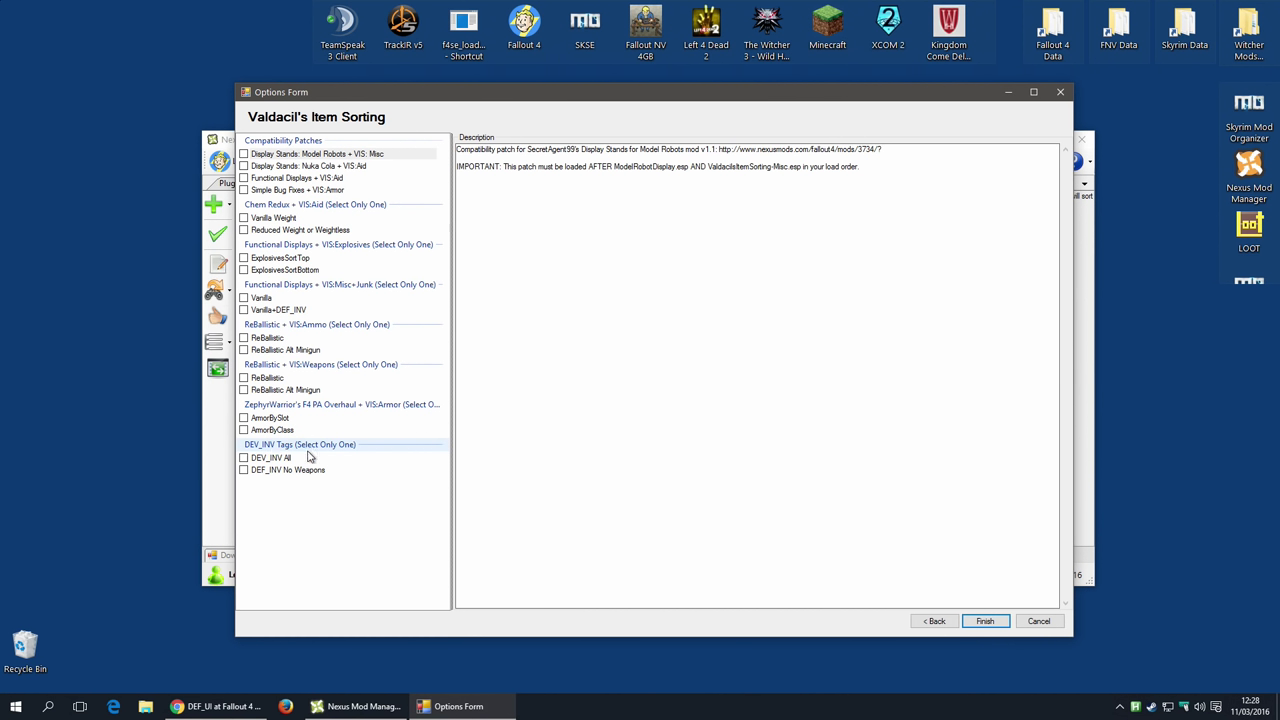
Tick DEF_INV All under DEF_INV Tags and read its description
{"action": "left_click", "coordinate": [256, 460]}
{"action": "left_click", "coordinate": [244, 458]}
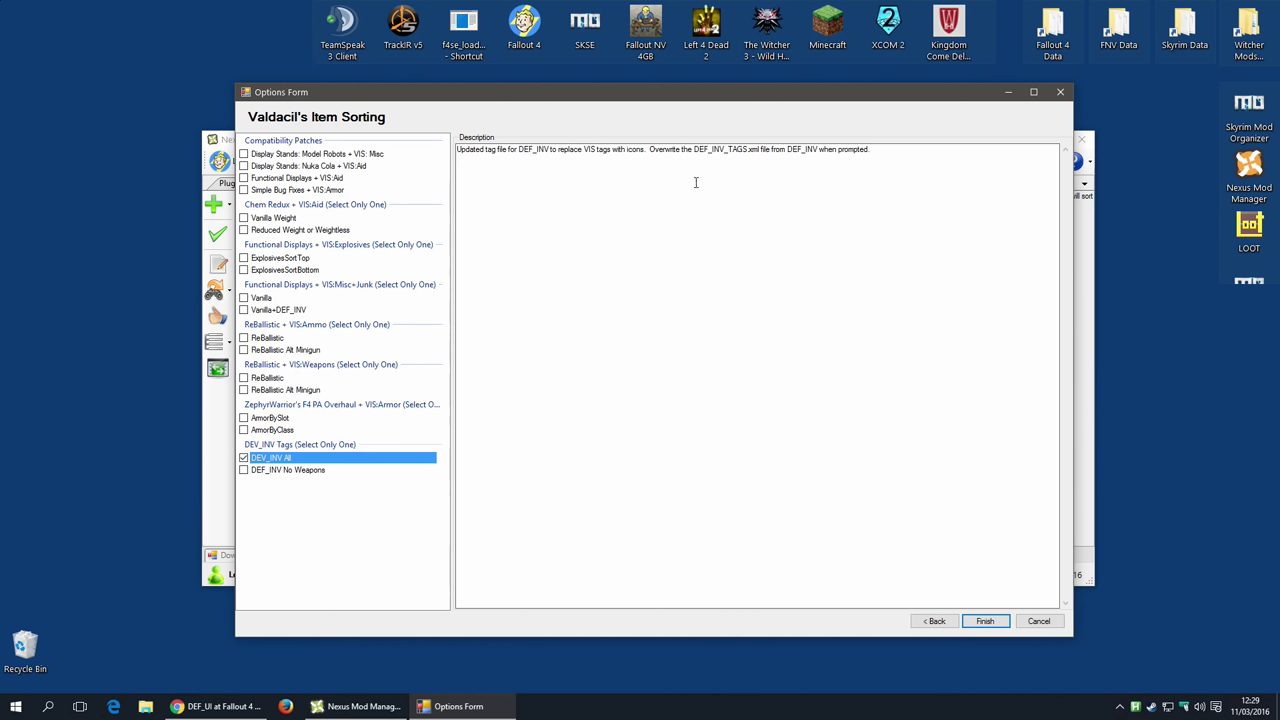
{"action": "left_click_drag", "start_coordinate": [903, 153], "coordinate": [462, 149]}
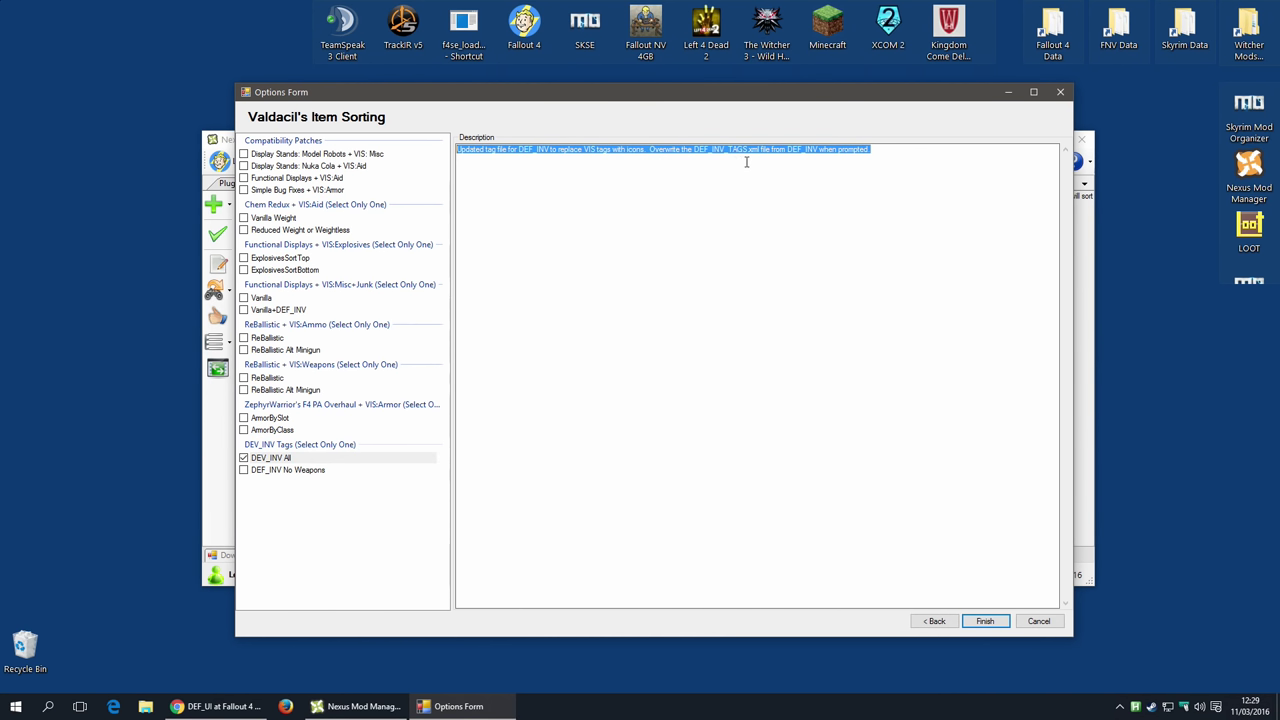
{"action": "left_click", "coordinate": [904, 151]}
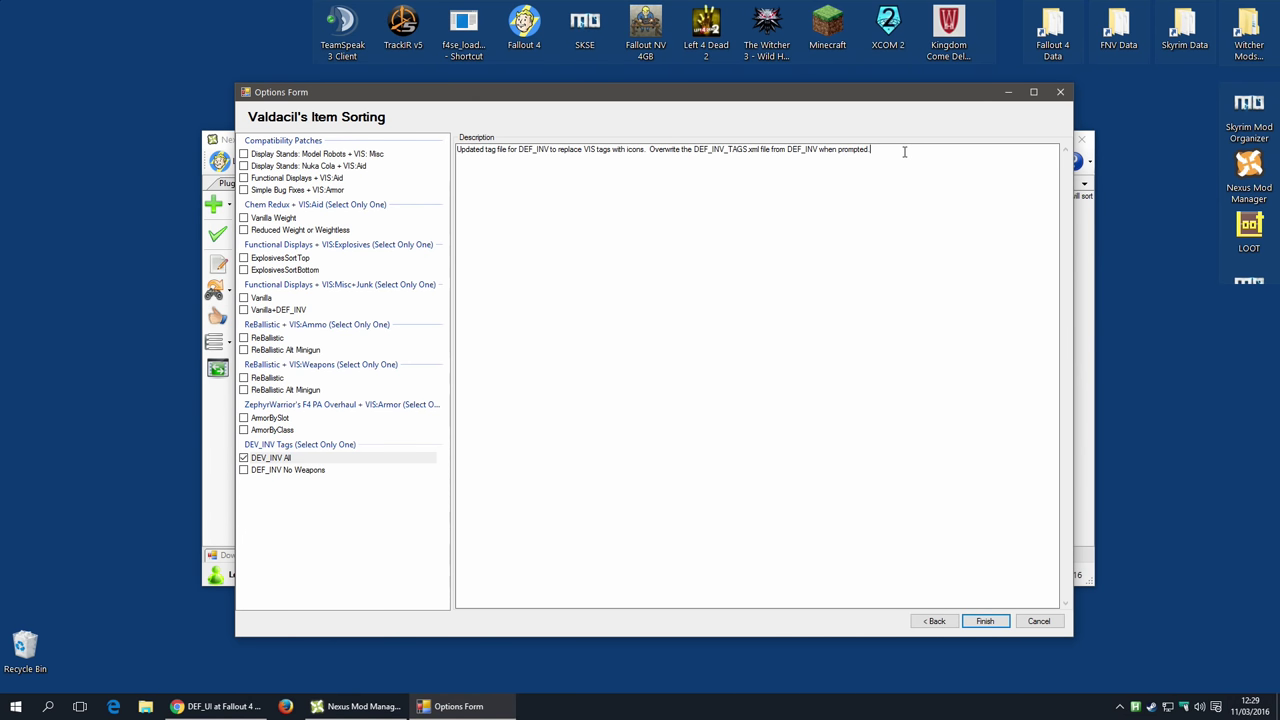